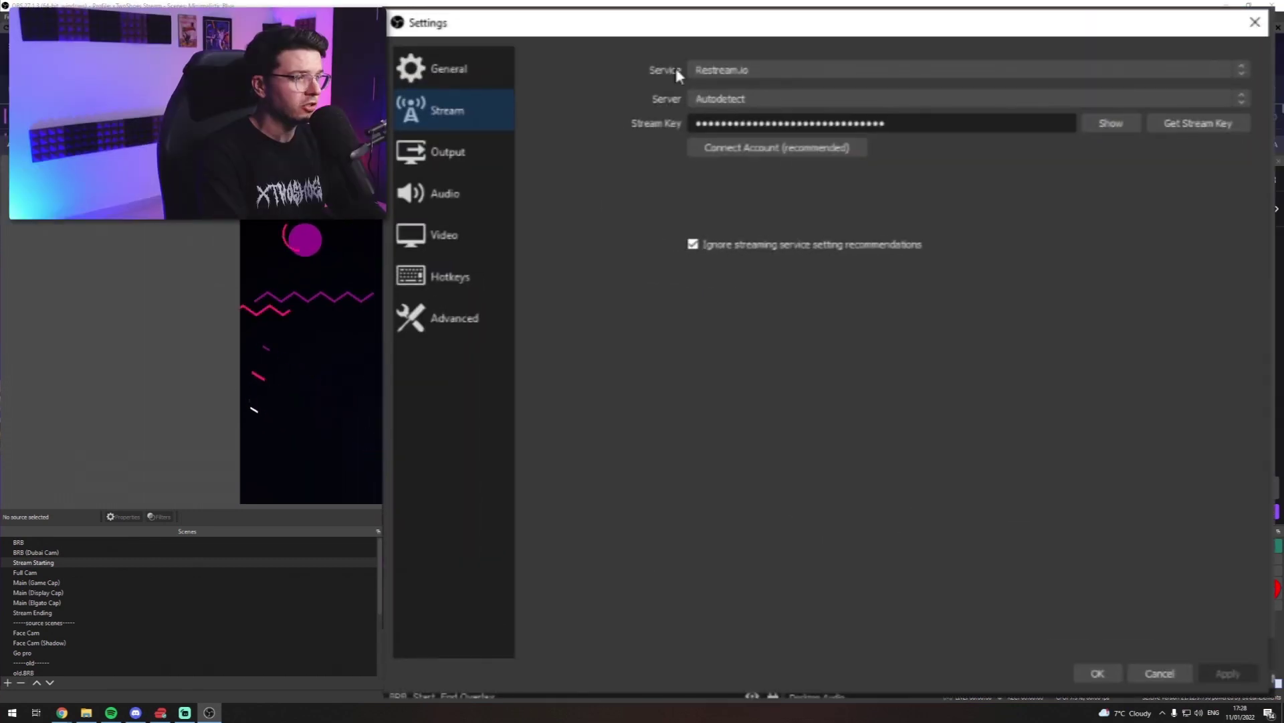
click(578, 189)
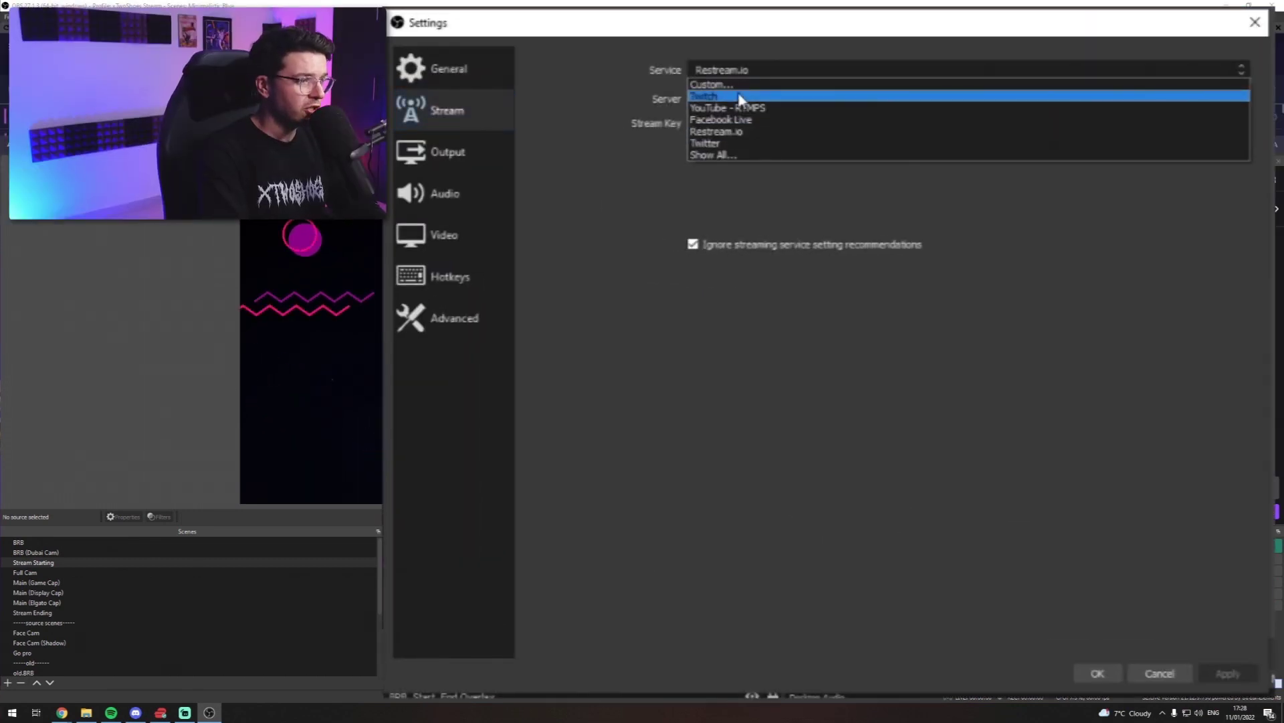
click(580, 62)
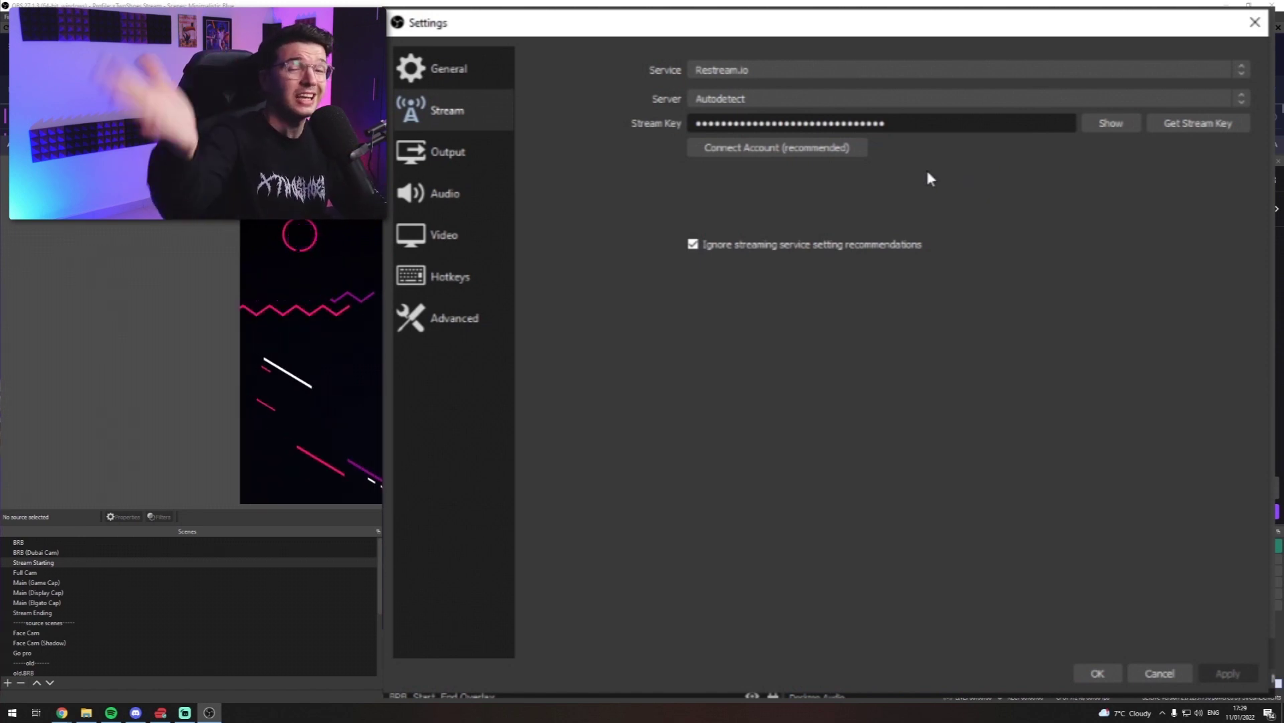
Step: Switch the Output settings page to Advanced output mode
click(439, 150)
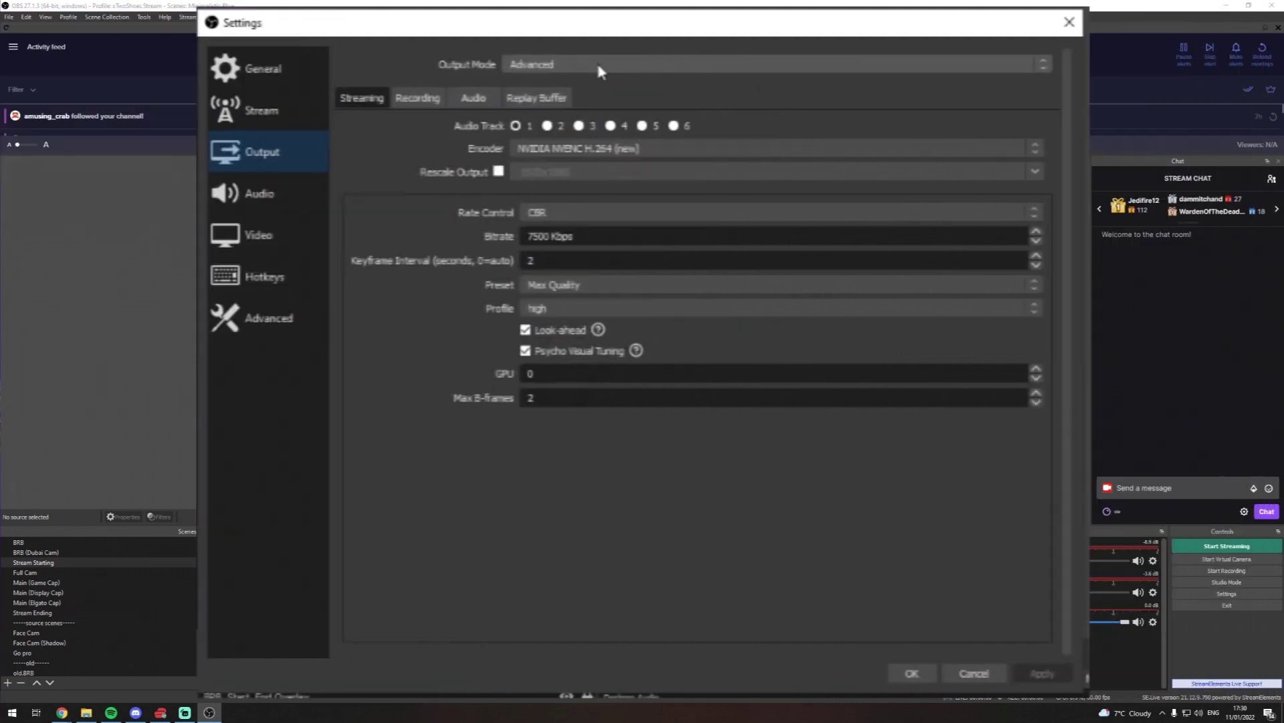
scroll(596, 63, up, 1)
click(586, 62)
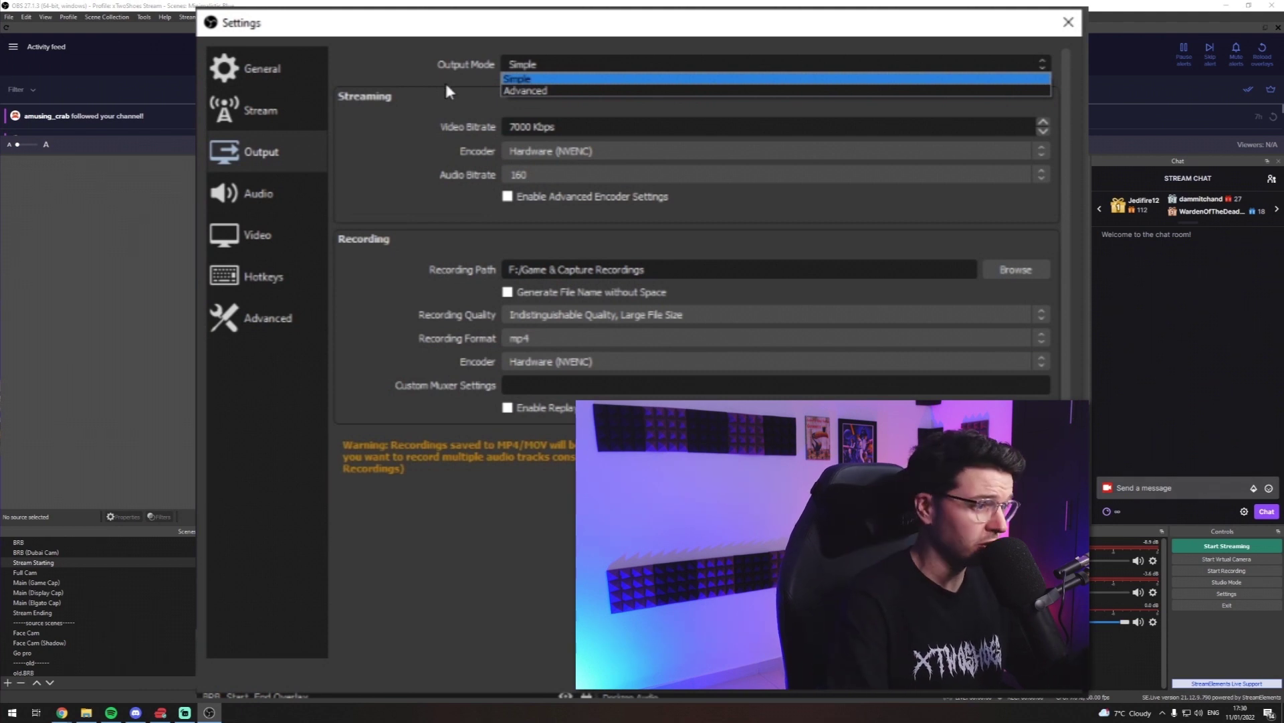
click(579, 90)
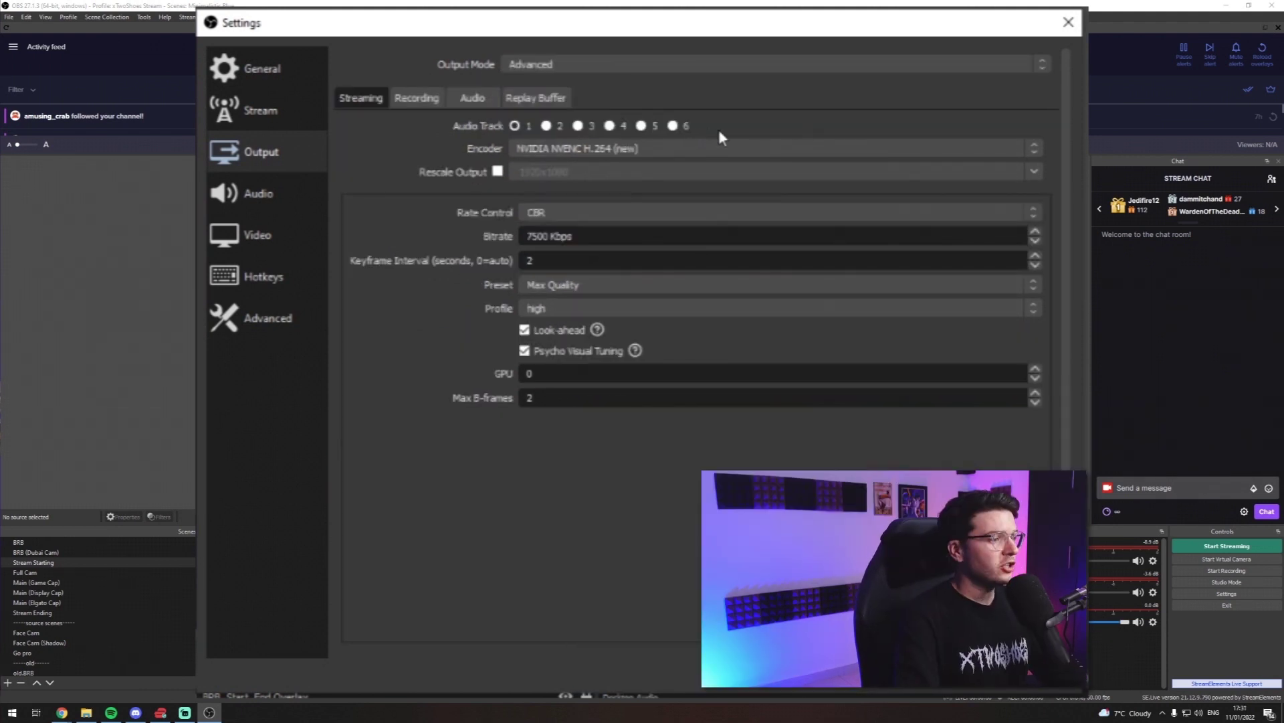
Step: Keep NVIDIA NVENC H.264 (new) as the streaming encoder with CBR rate control
click(660, 146)
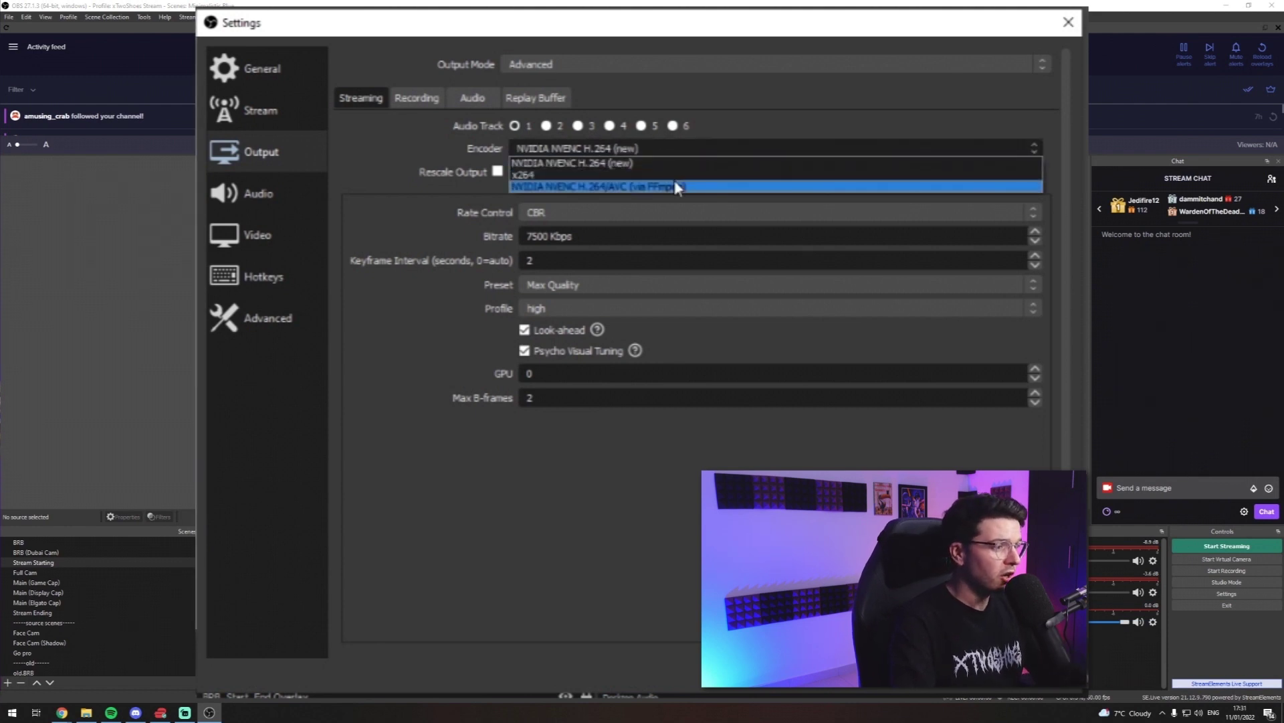
click(638, 165)
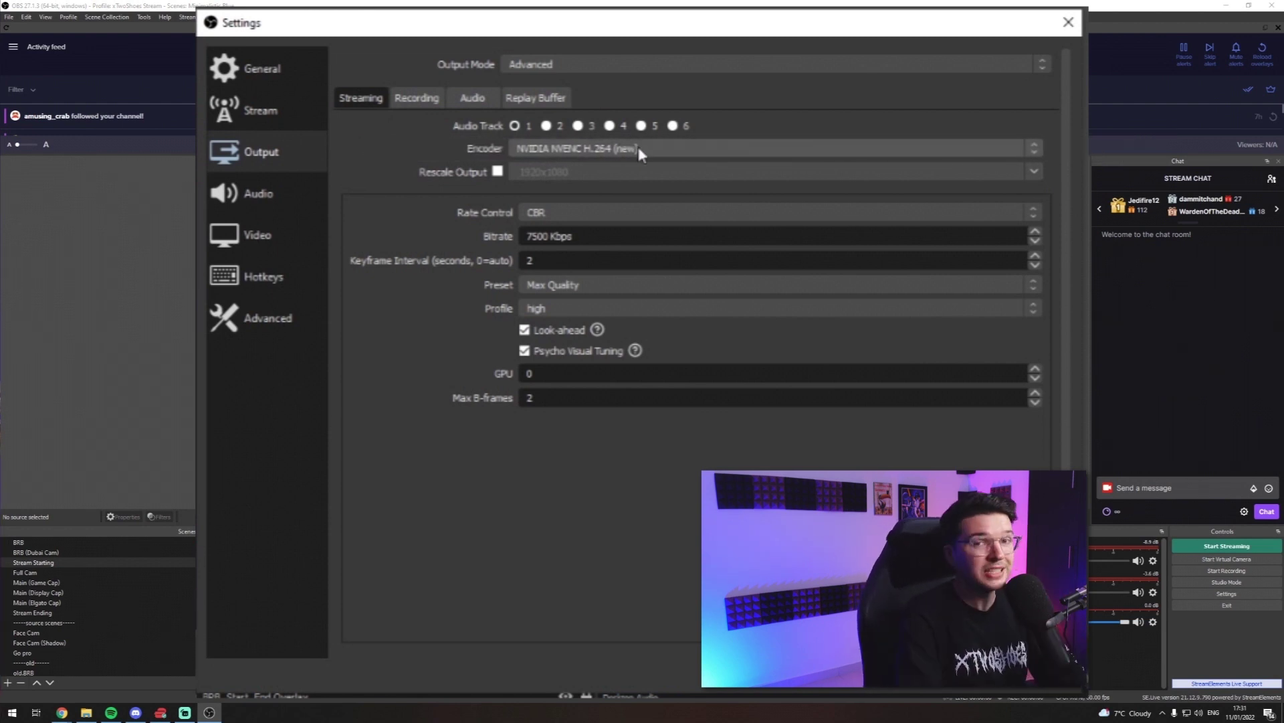
click(602, 156)
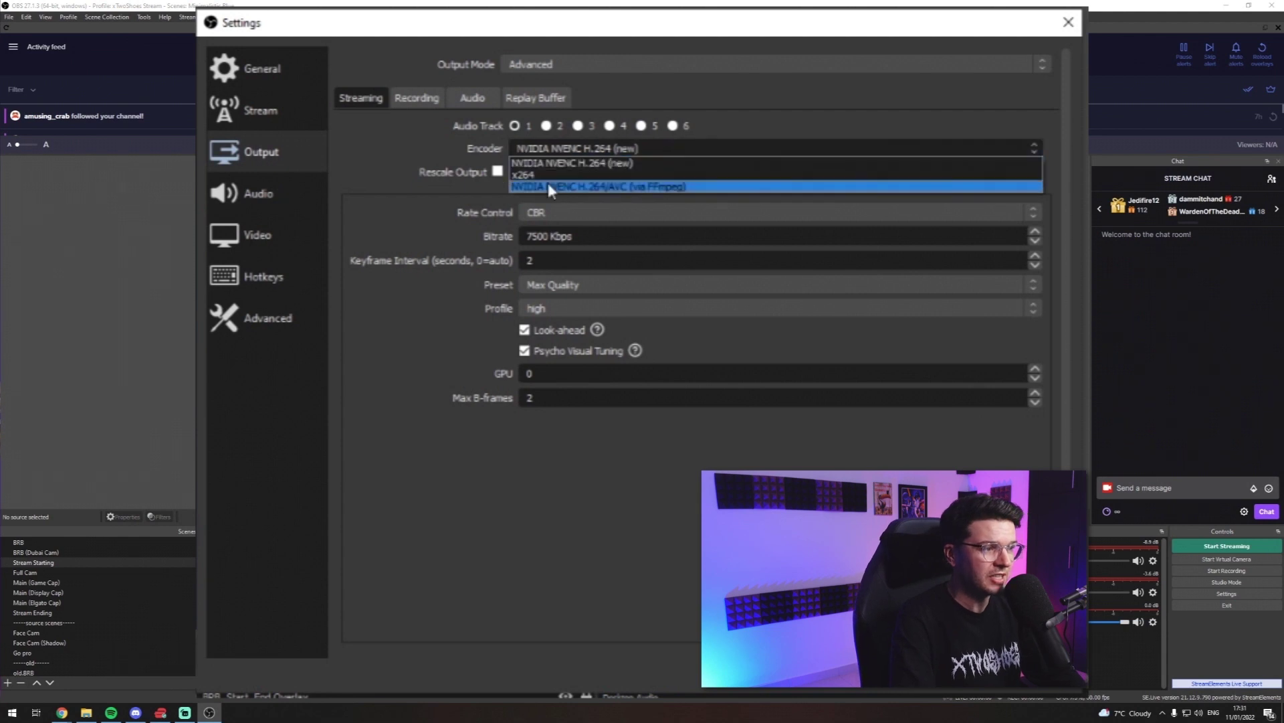
click(448, 169)
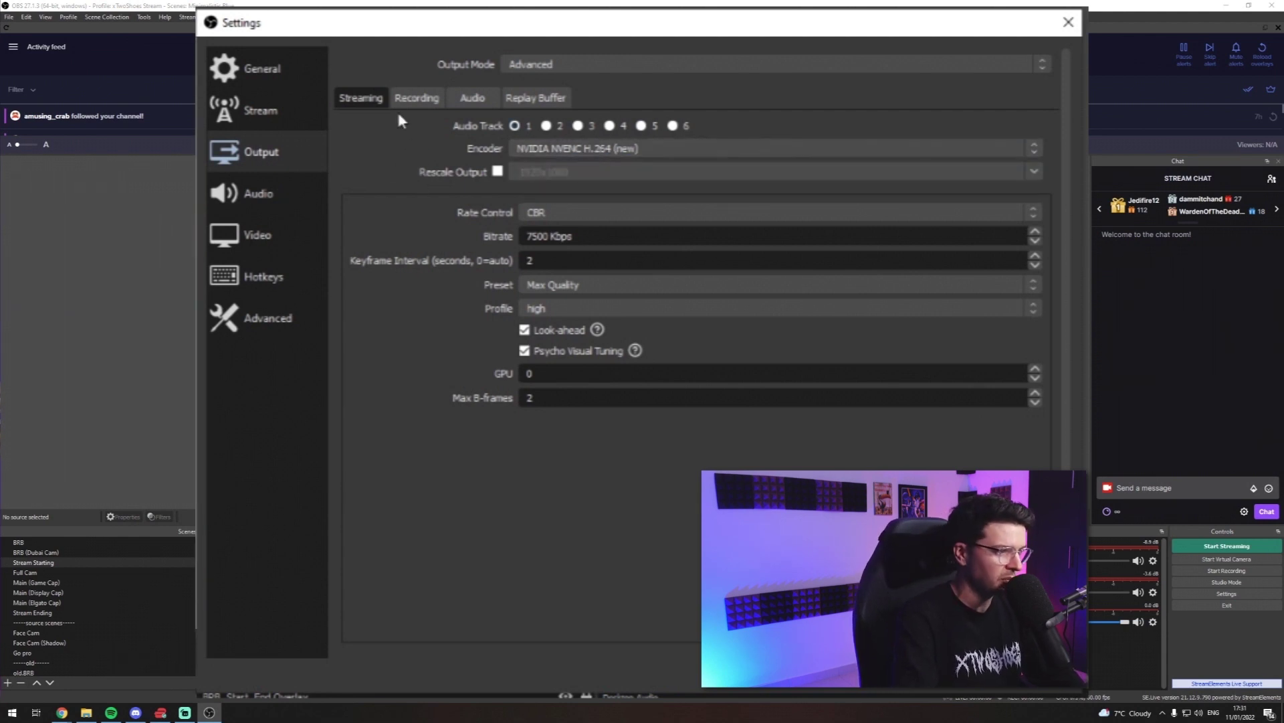
click(586, 209)
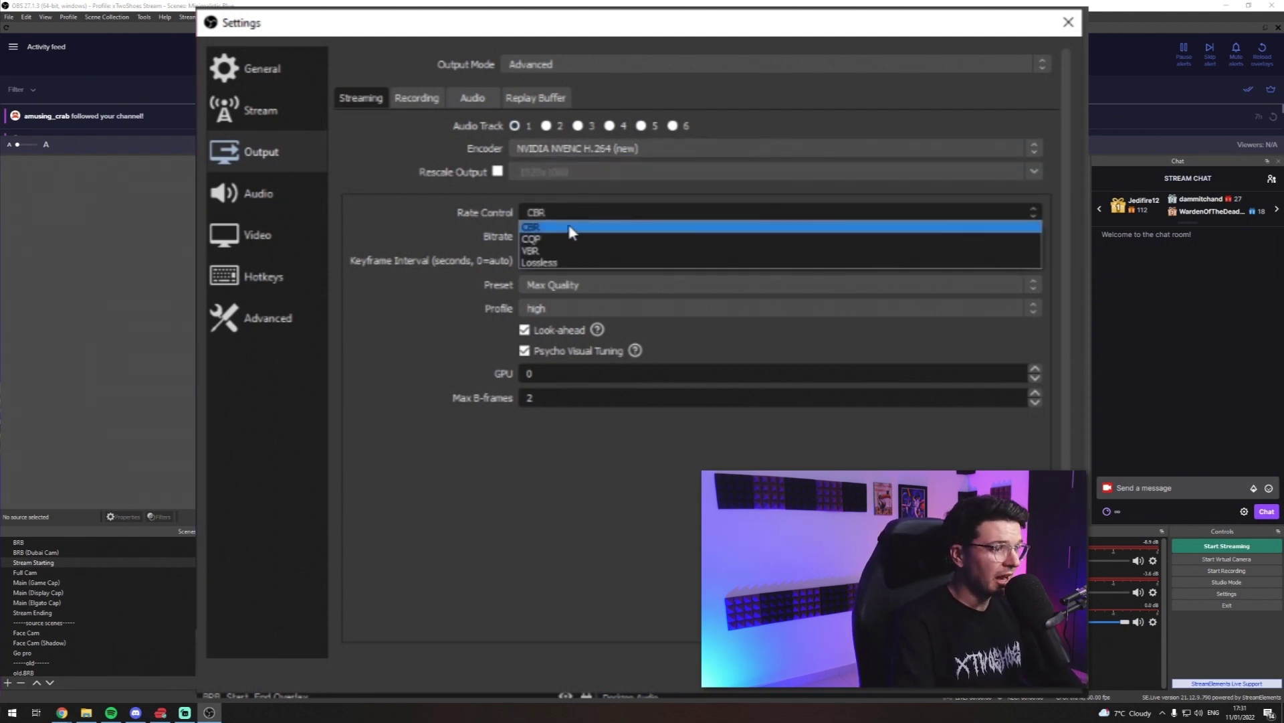
click(570, 227)
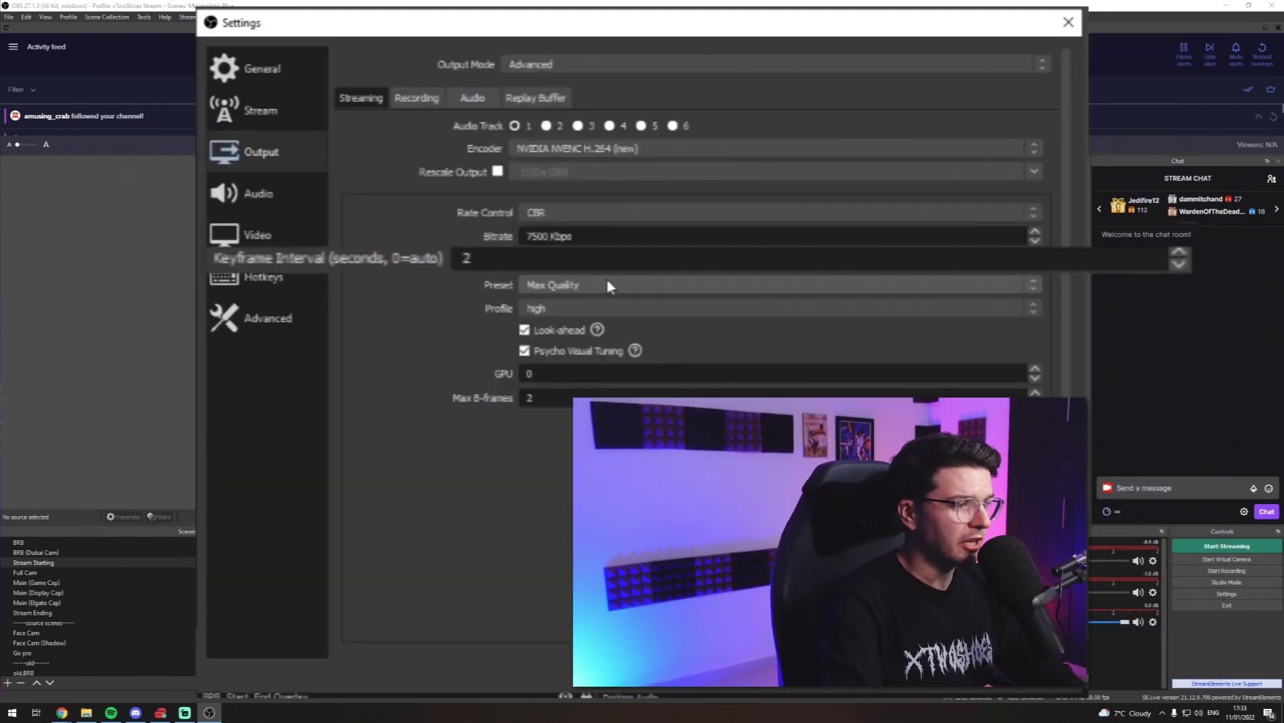
click(608, 281)
click(576, 286)
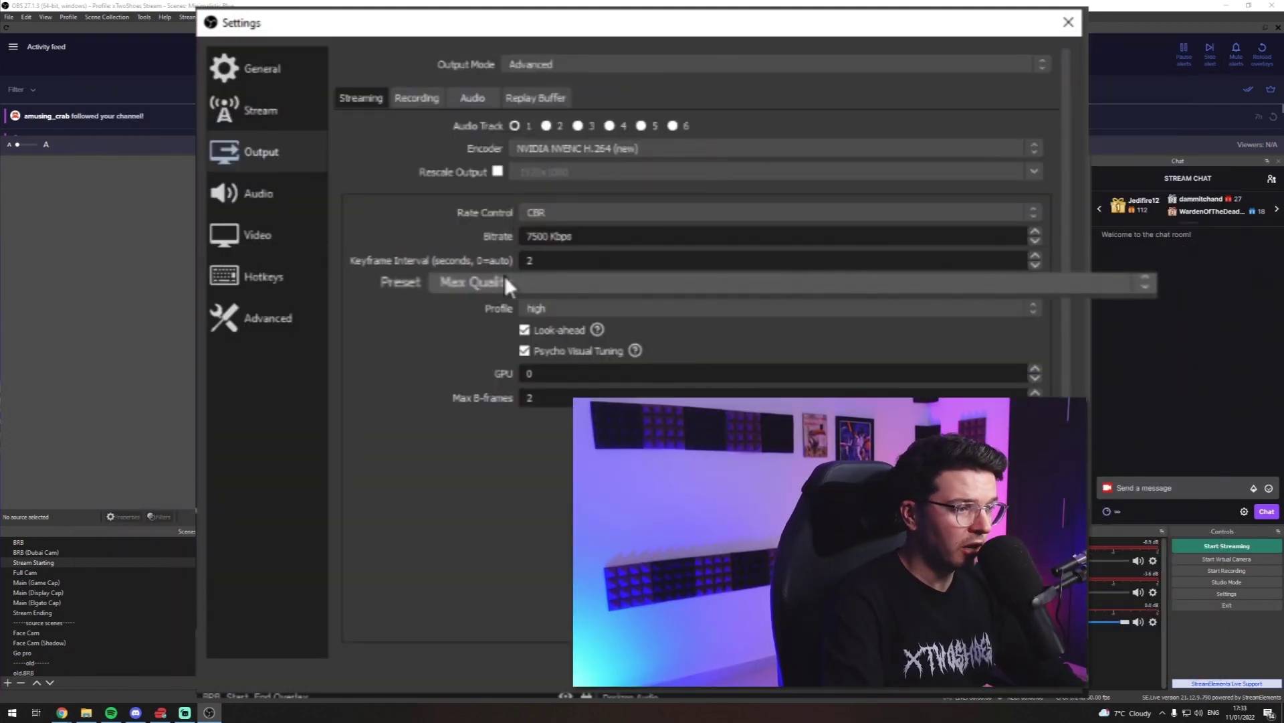
click(586, 285)
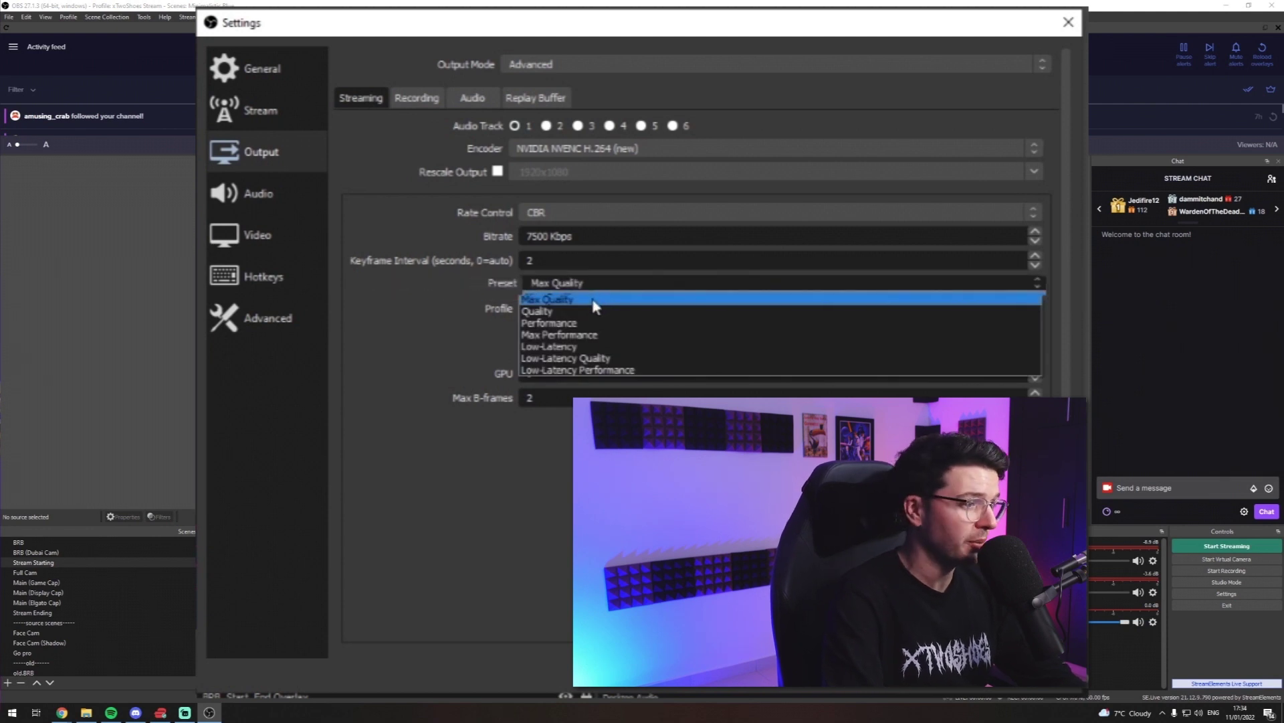
click(466, 348)
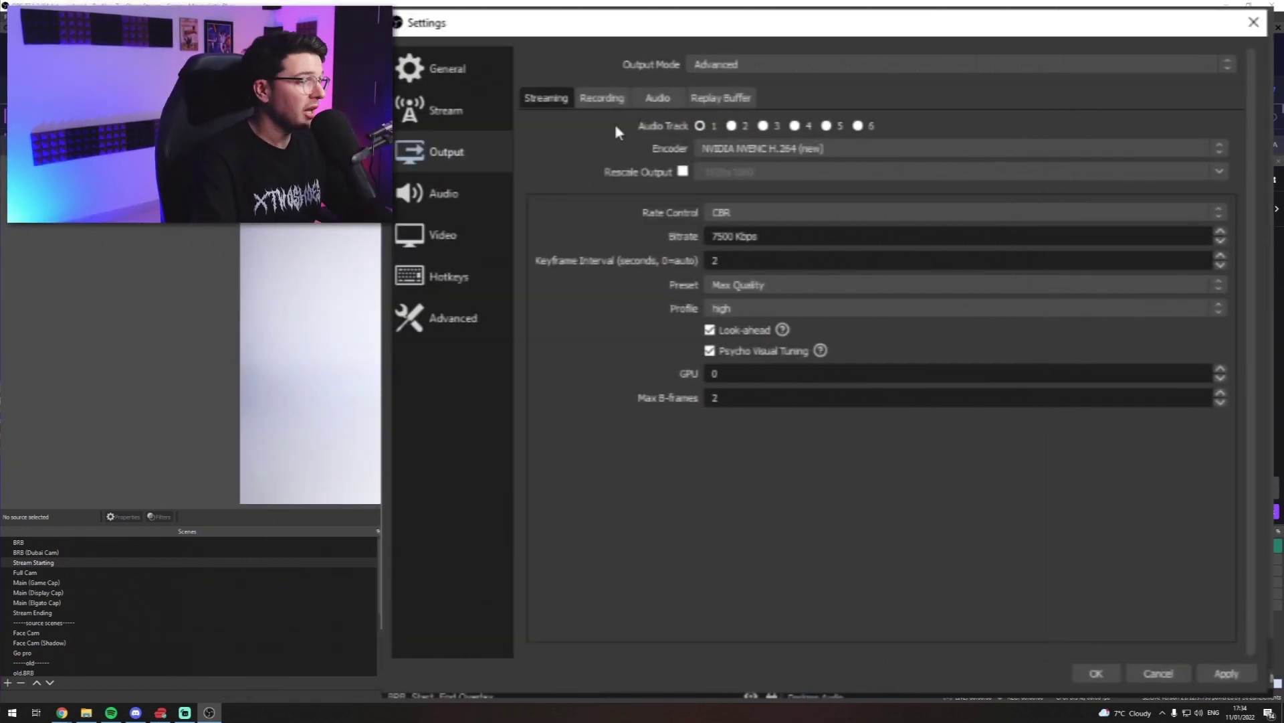
Step: Show the Recording output settings and keep mp4 as the recording format
click(602, 98)
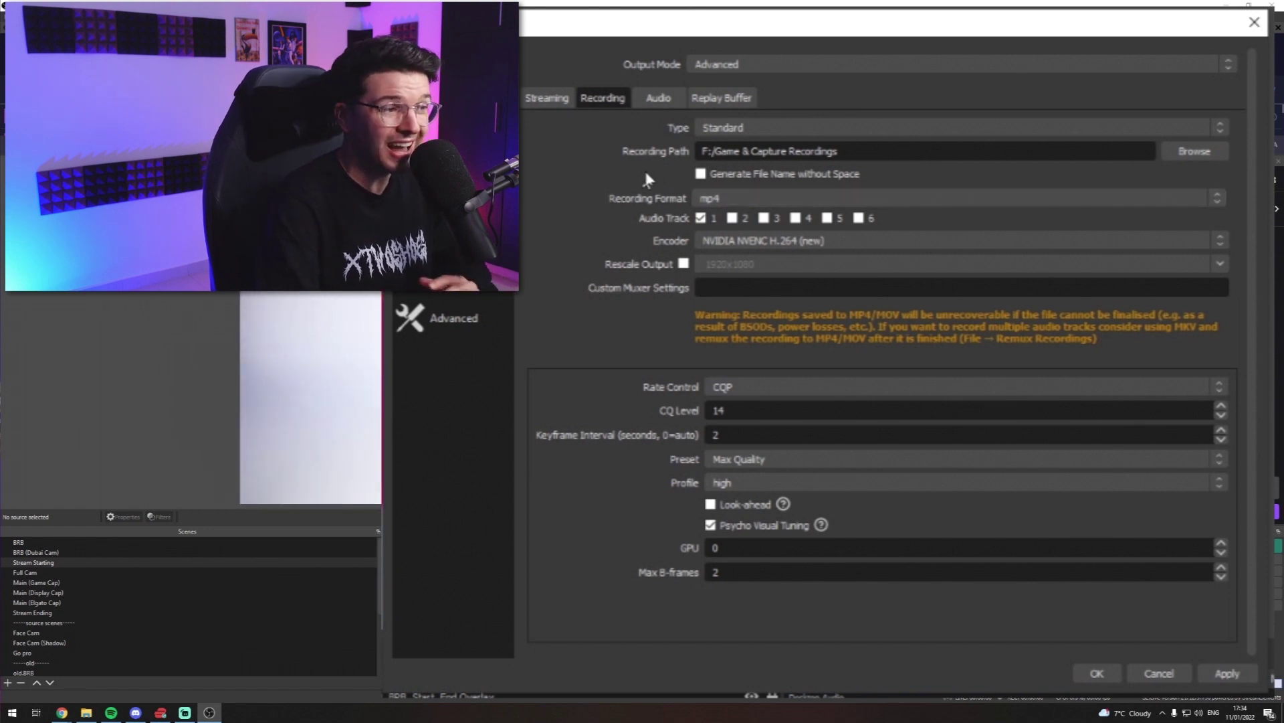
click(748, 199)
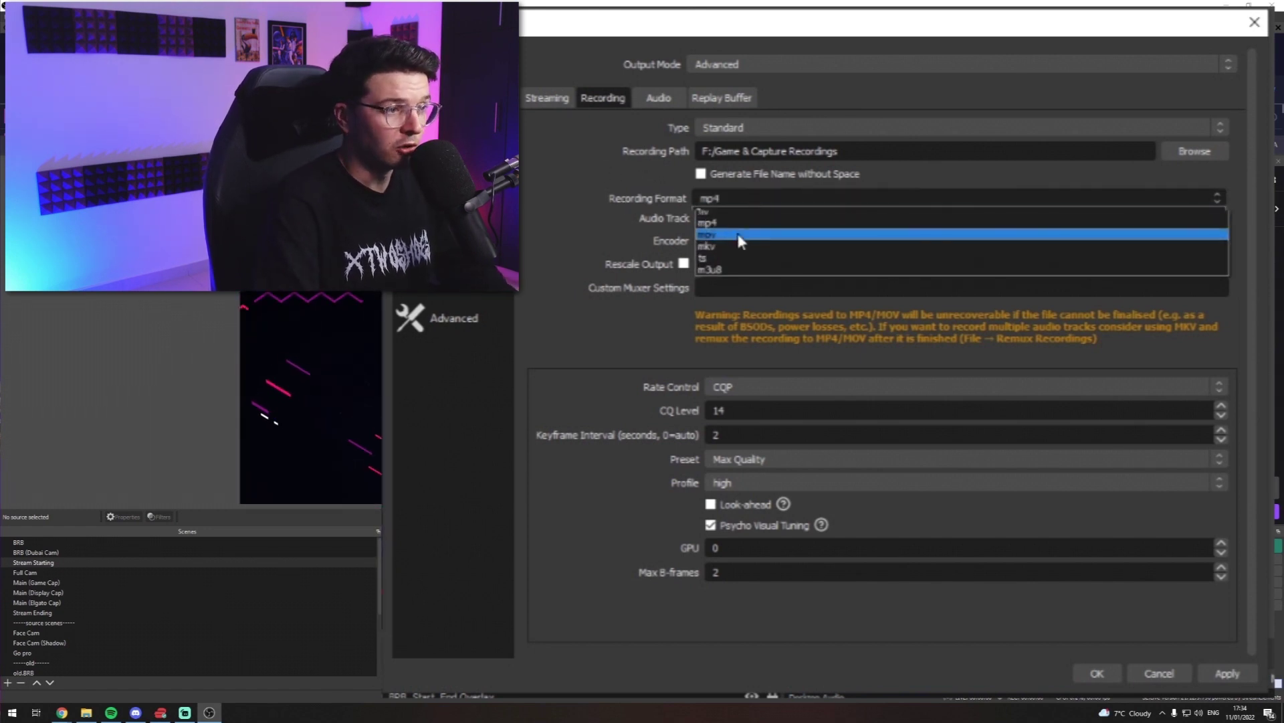
click(736, 222)
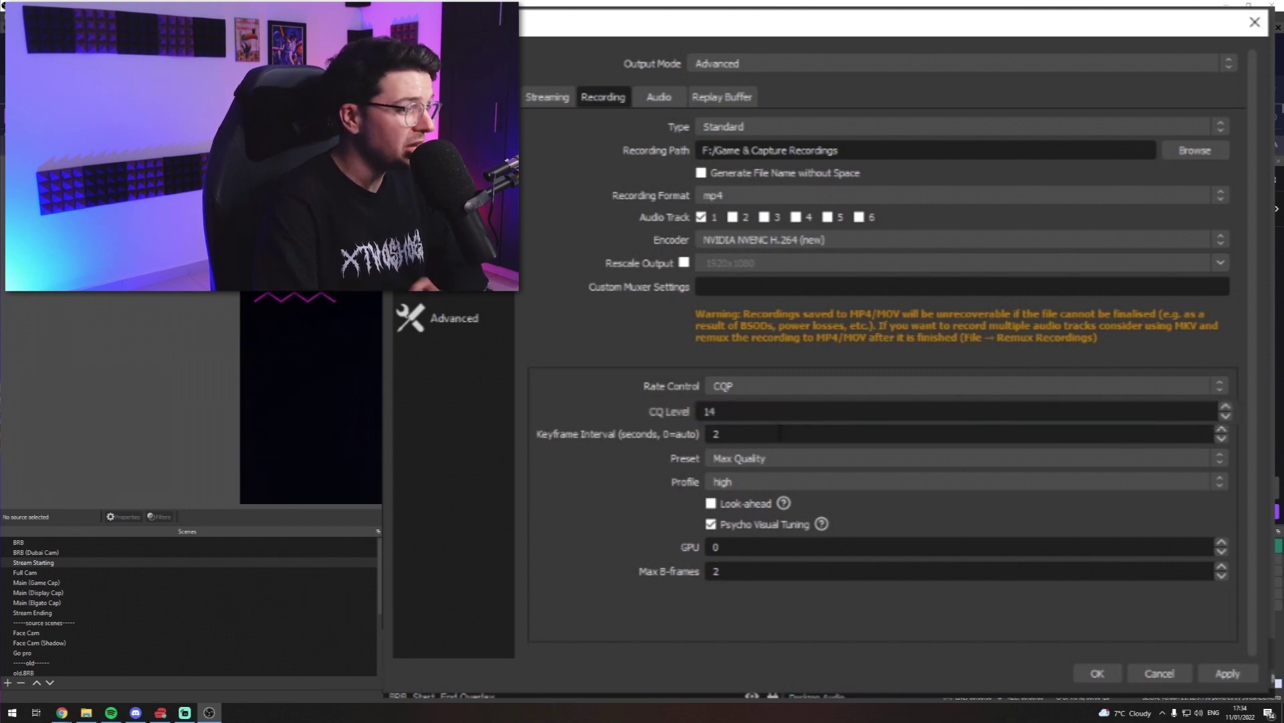
Step: Keep high as the recording profile and Max Quality as the recording preset
click(784, 459)
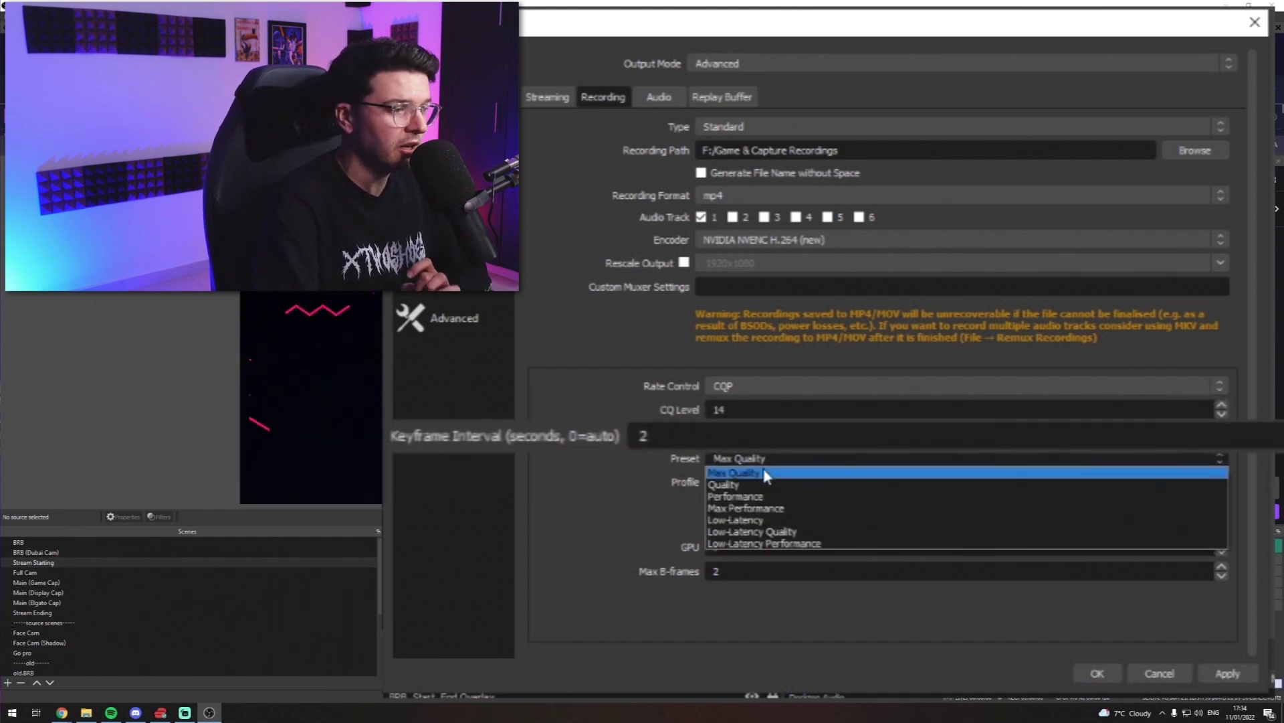
click(766, 474)
click(779, 483)
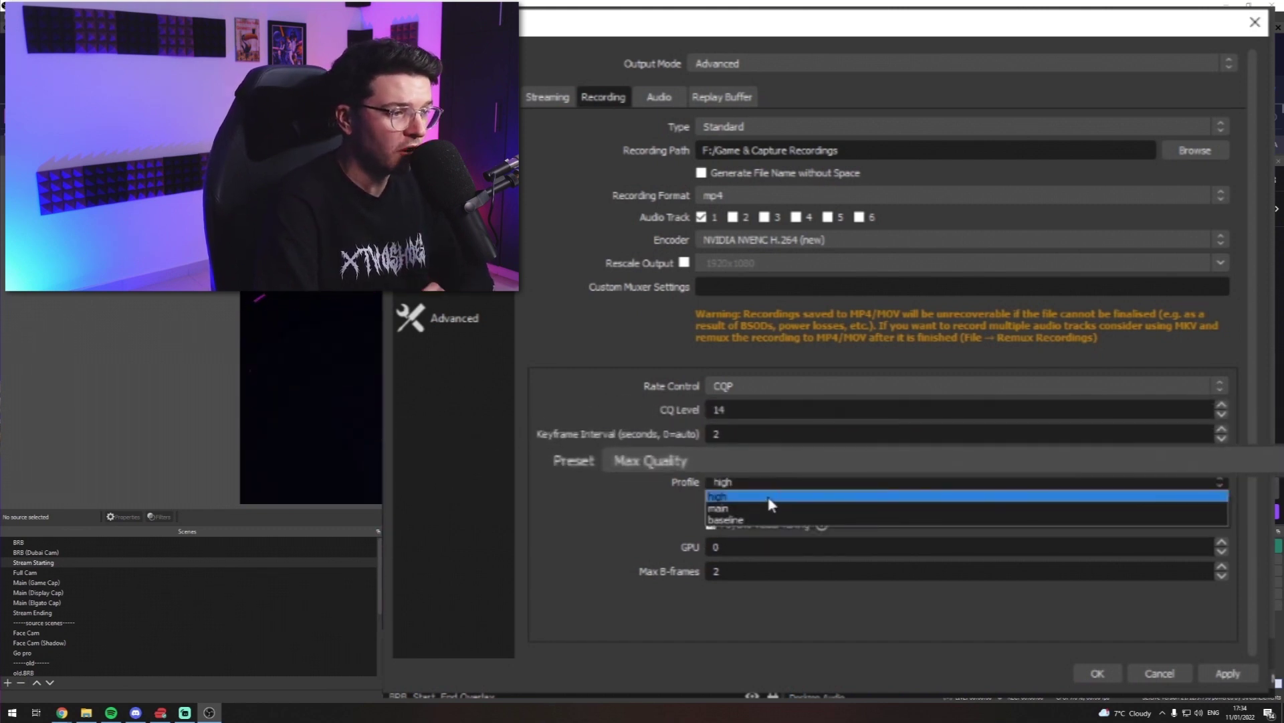
click(769, 500)
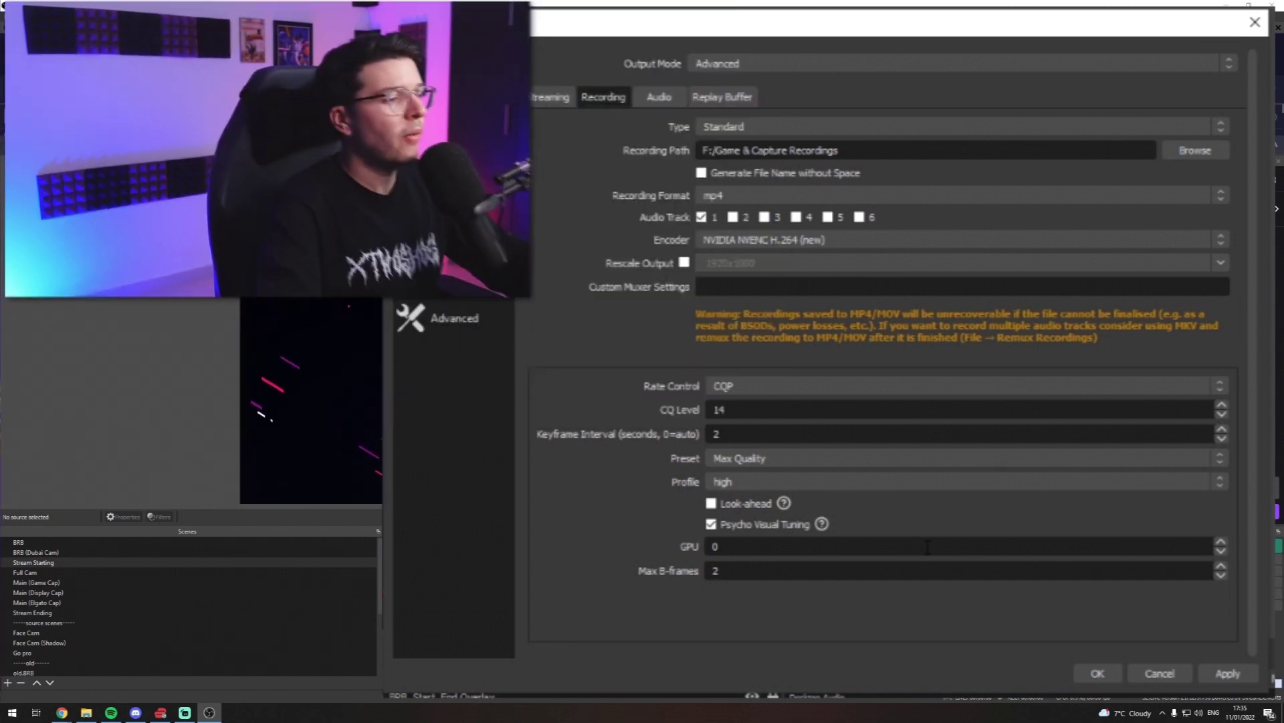
click(810, 458)
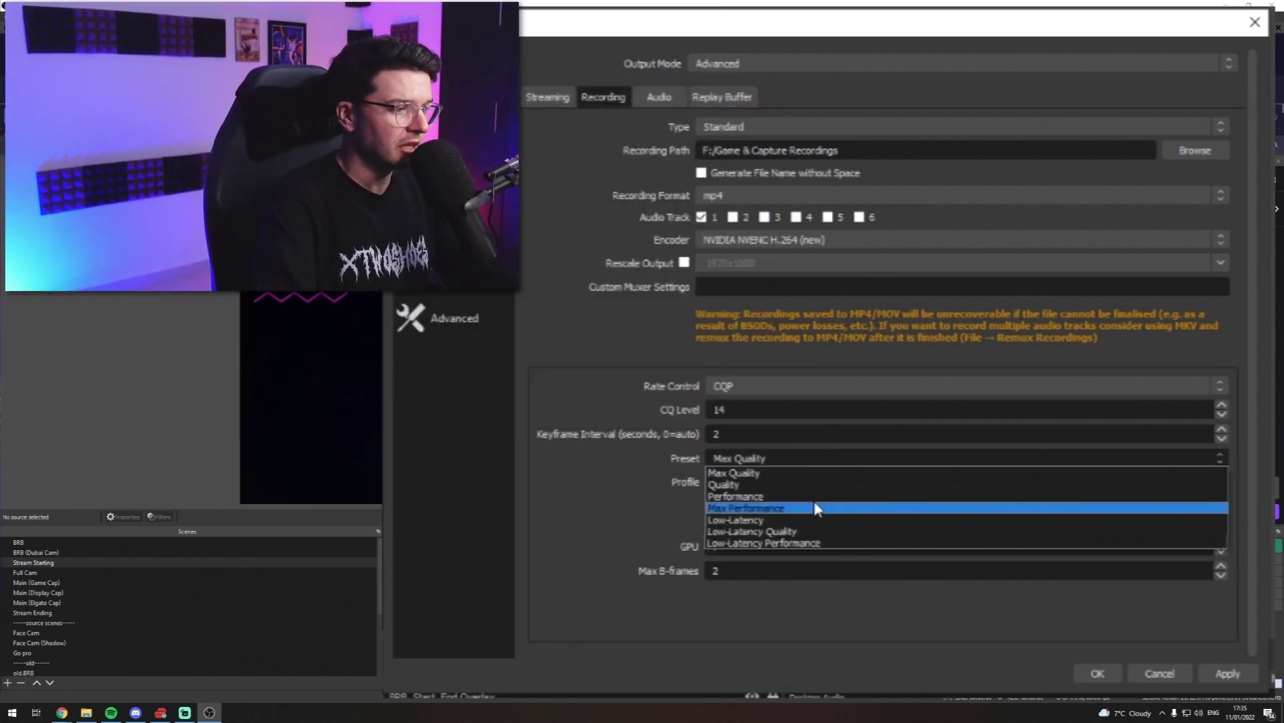
click(549, 492)
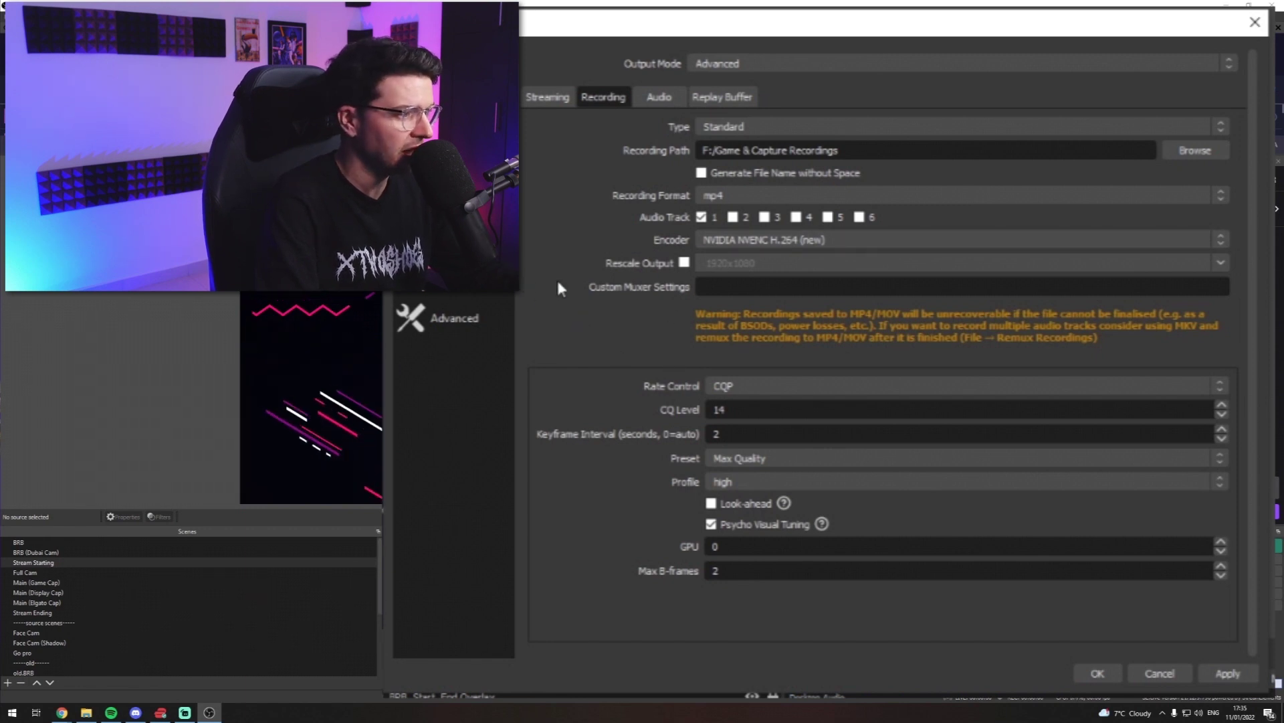
Step: On the Audio page, keep 48 kHz, Scarlett 2i2 speakers for desktop audio and Scarlett 2i2 microphone
key(Down)
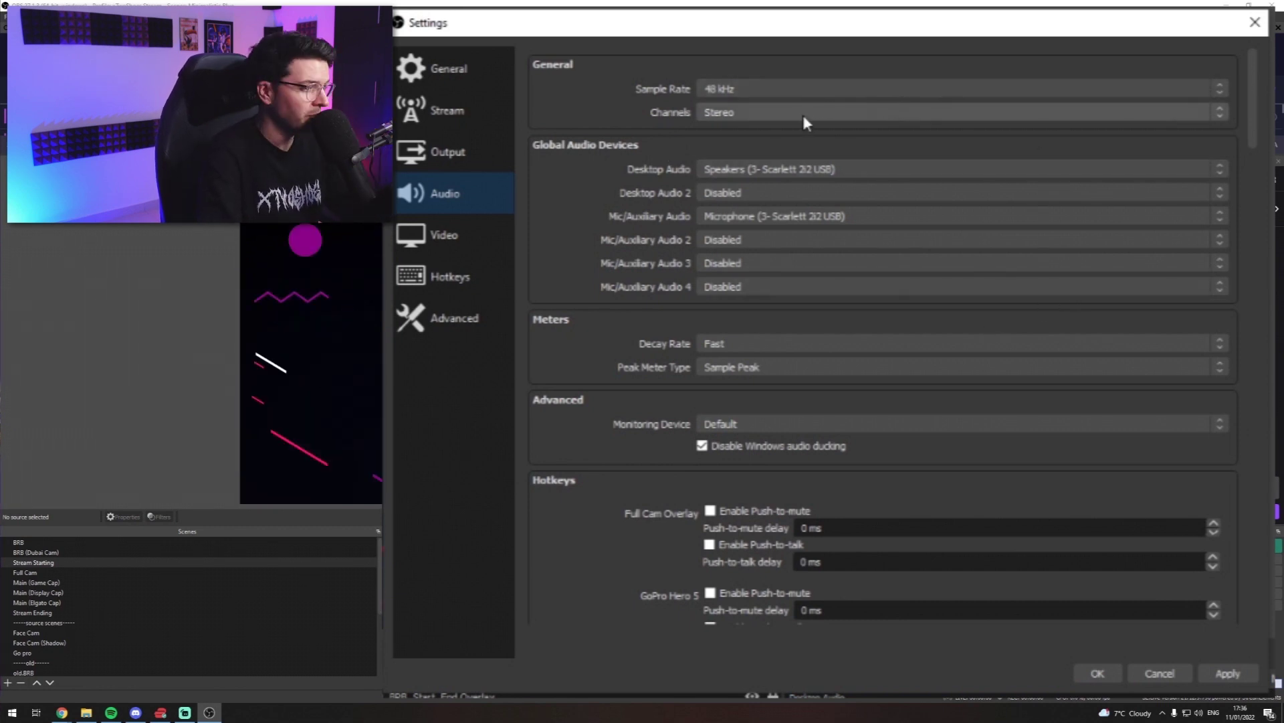
click(779, 89)
click(729, 81)
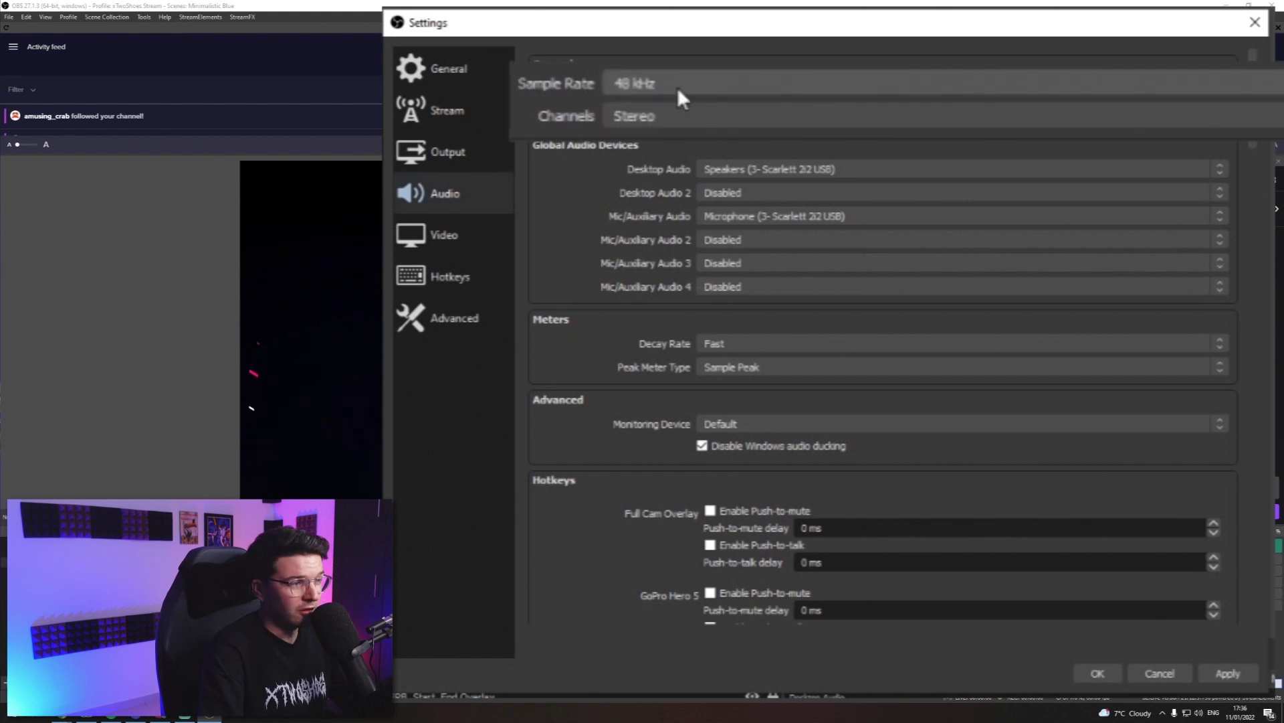
click(870, 167)
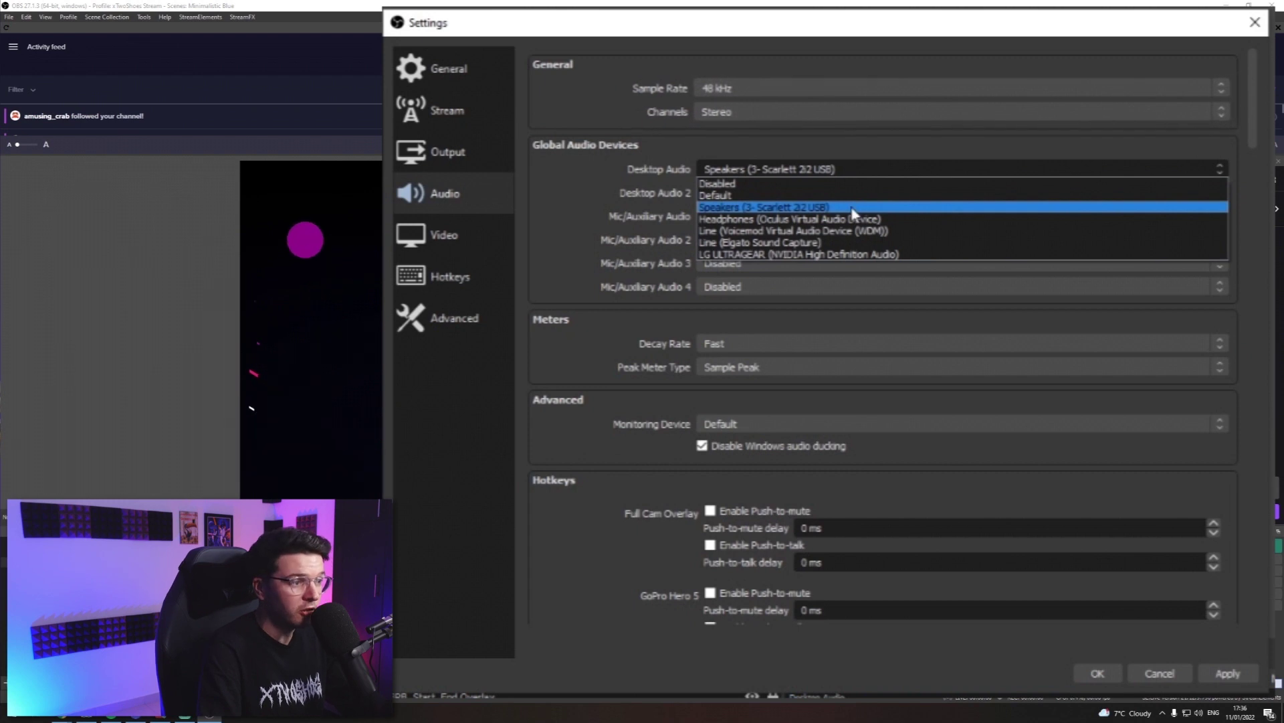
click(851, 206)
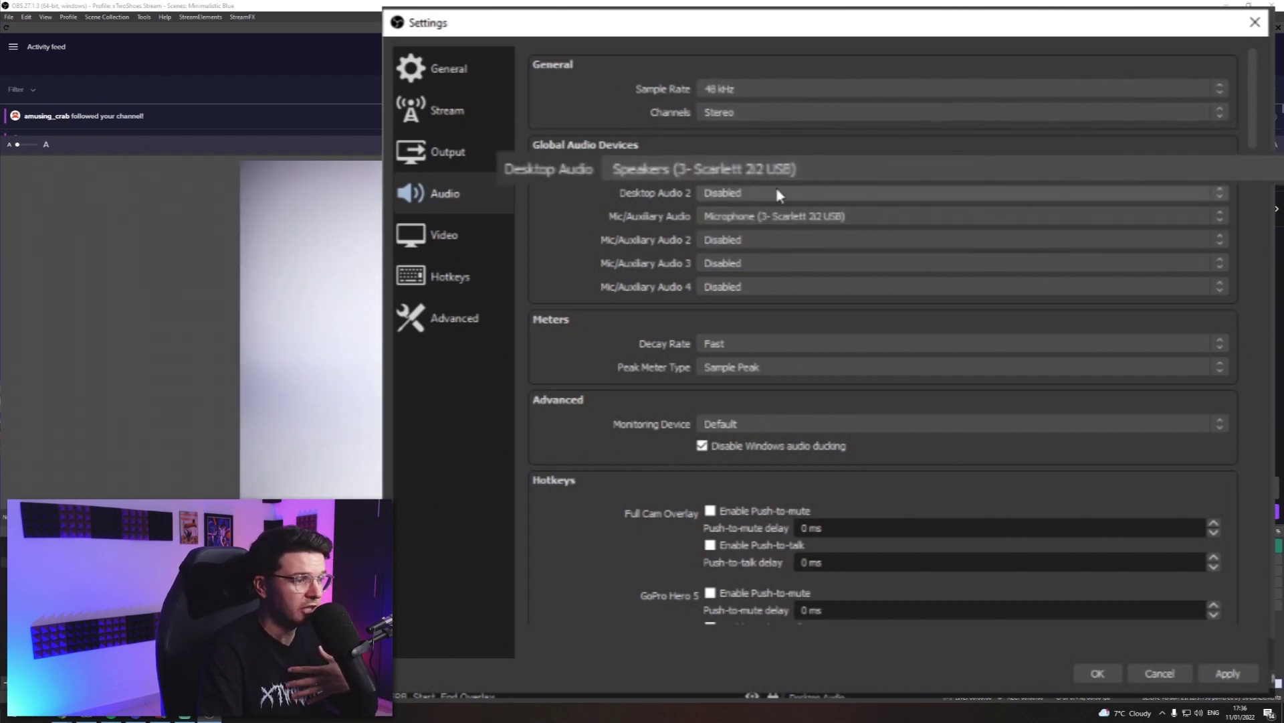
click(767, 217)
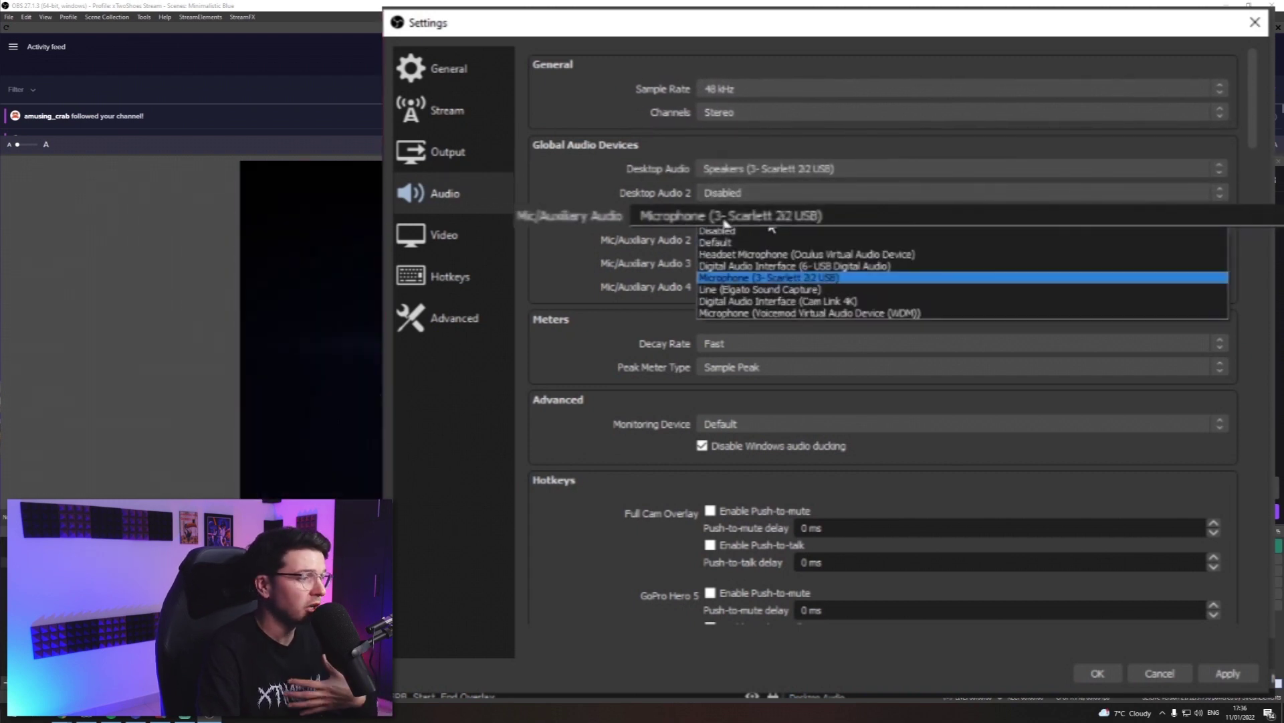
click(768, 278)
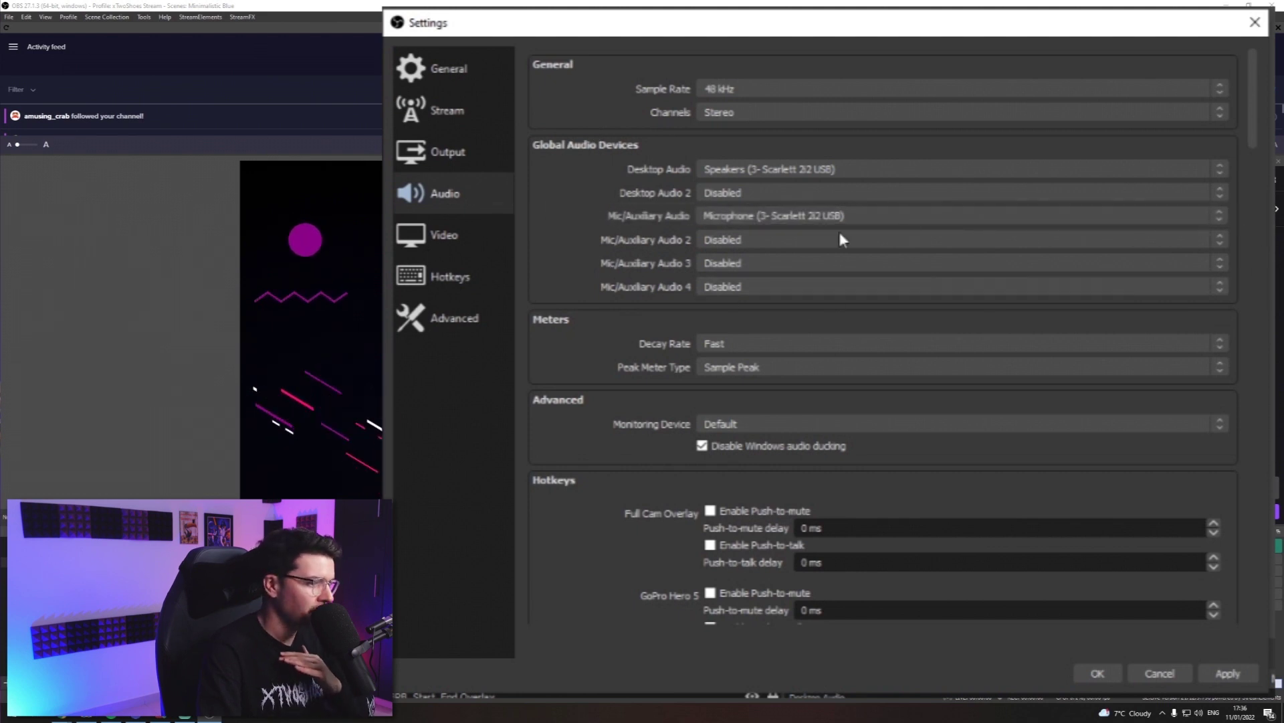
scroll(804, 261, down, 1)
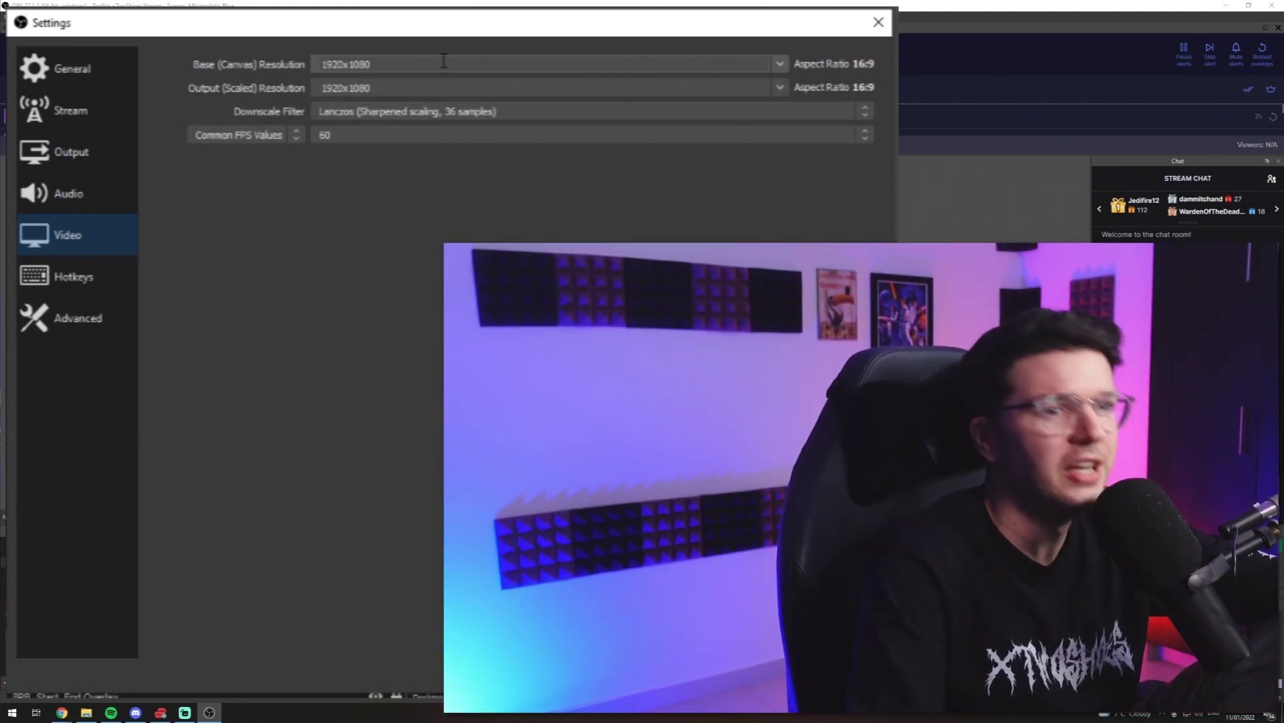
Step: Reset the Output (Scaled) Resolution to 1920x1080 after mistyped 1600x900 entries
double_click(348, 88)
text(1600x)
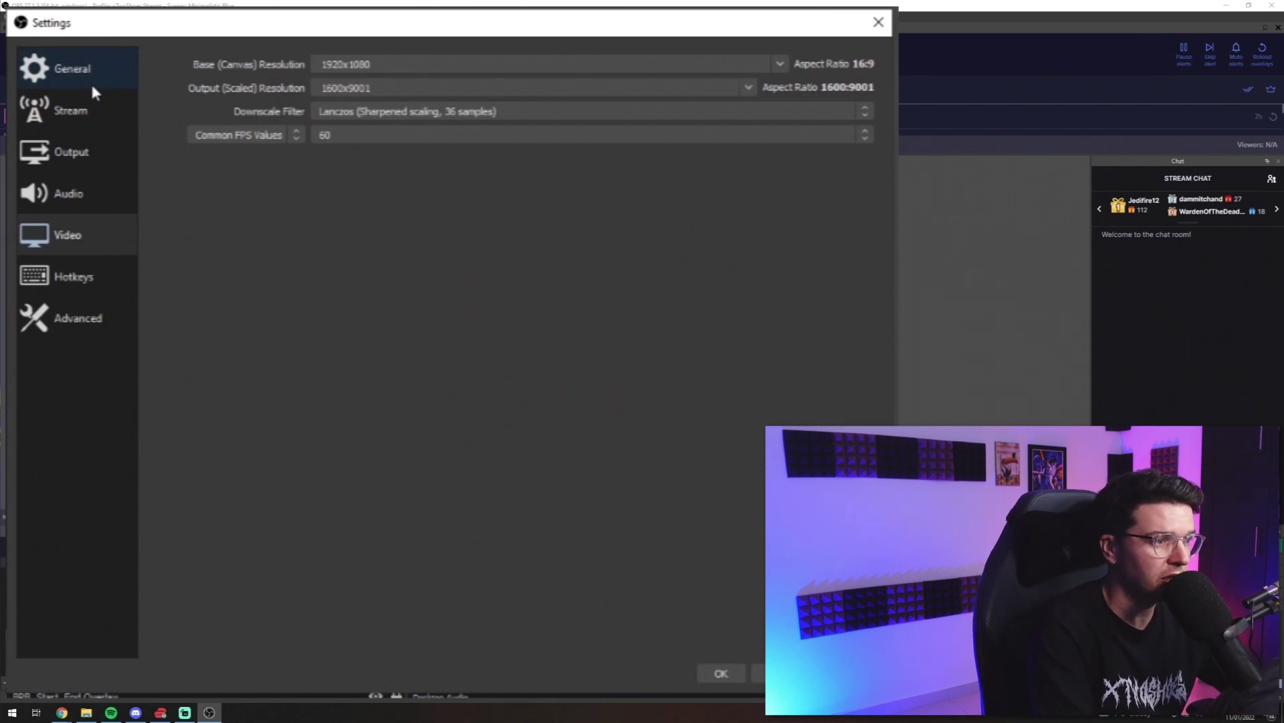
text(9001)
key(BackSpace)
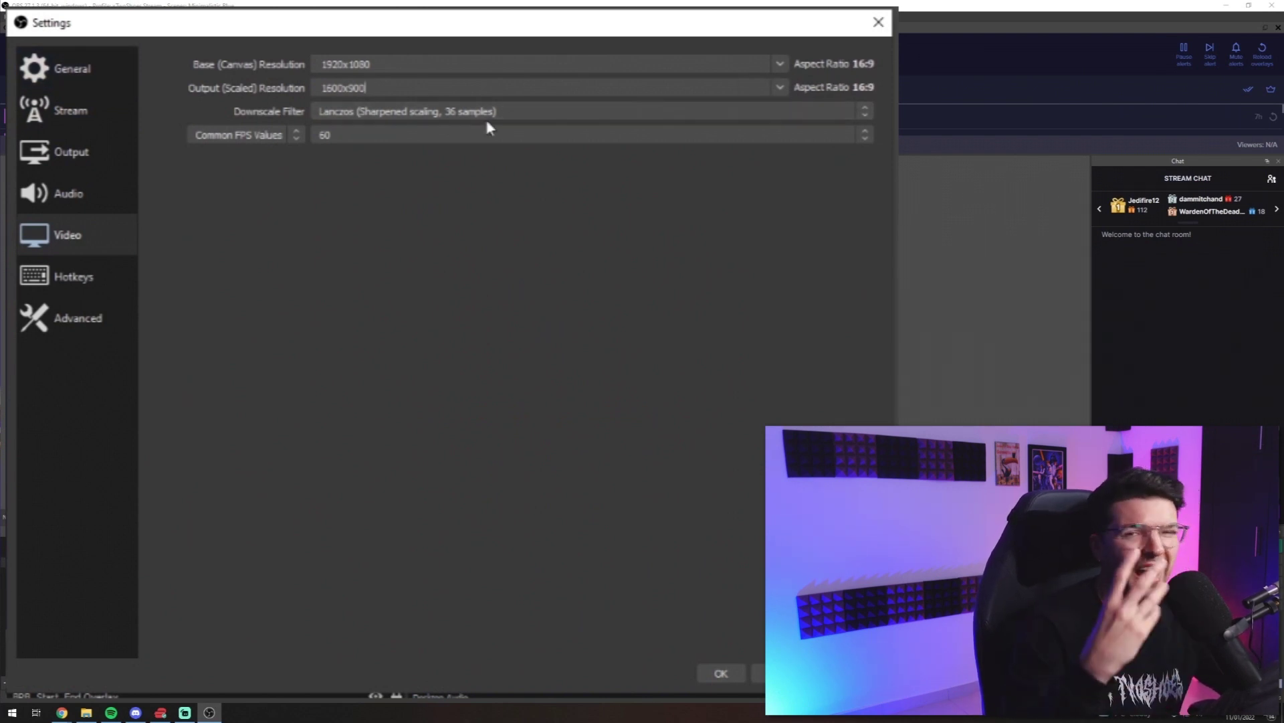
click(776, 87)
click(444, 104)
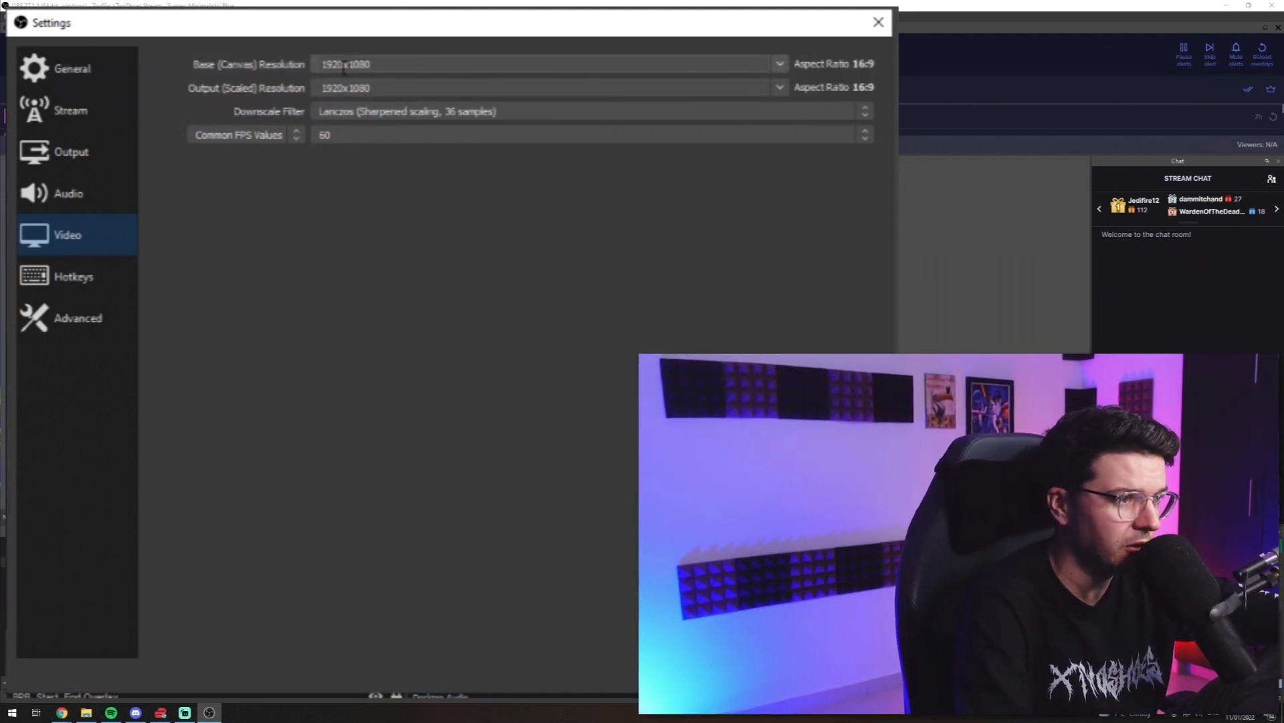
click(917, 91)
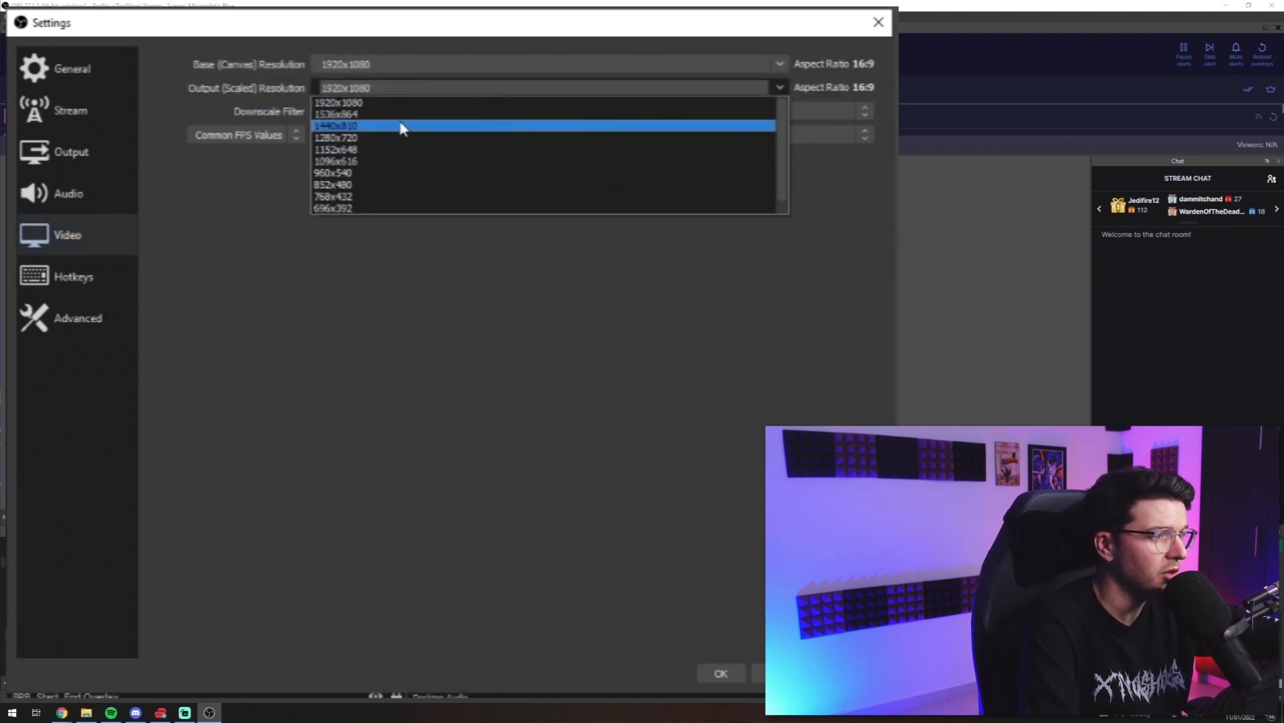
click(346, 303)
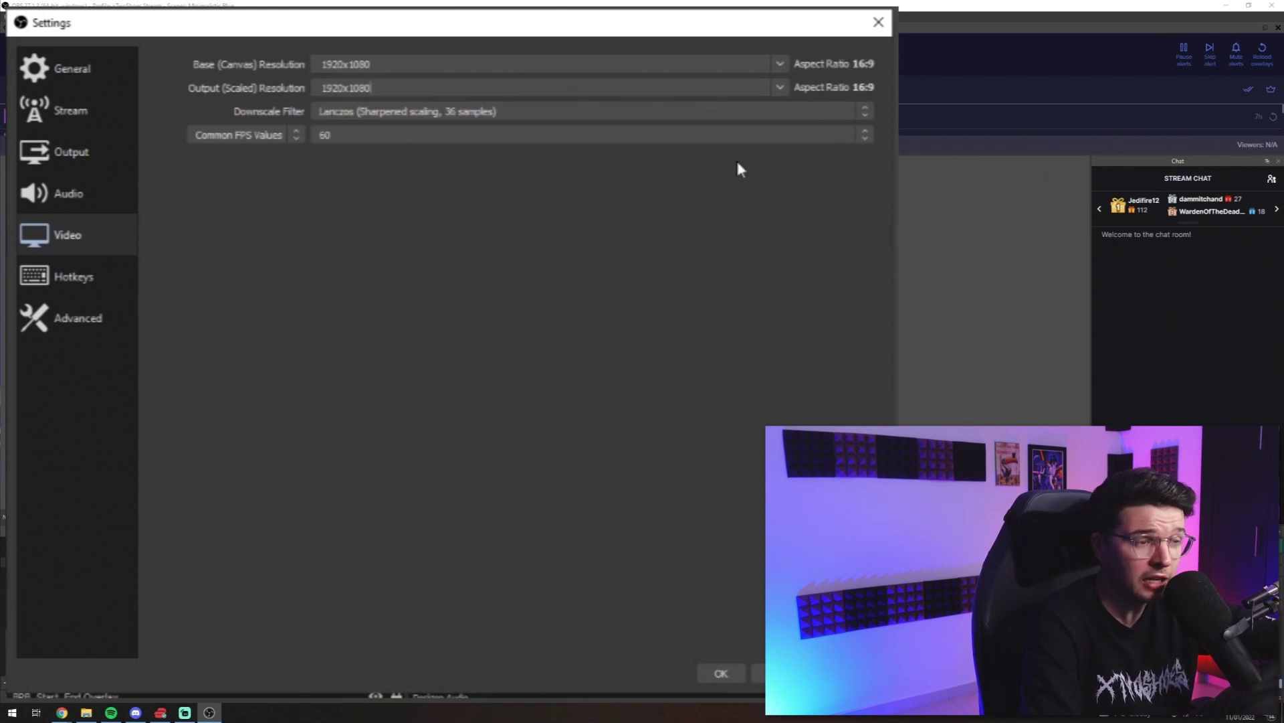
click(440, 90)
text(1600x900)
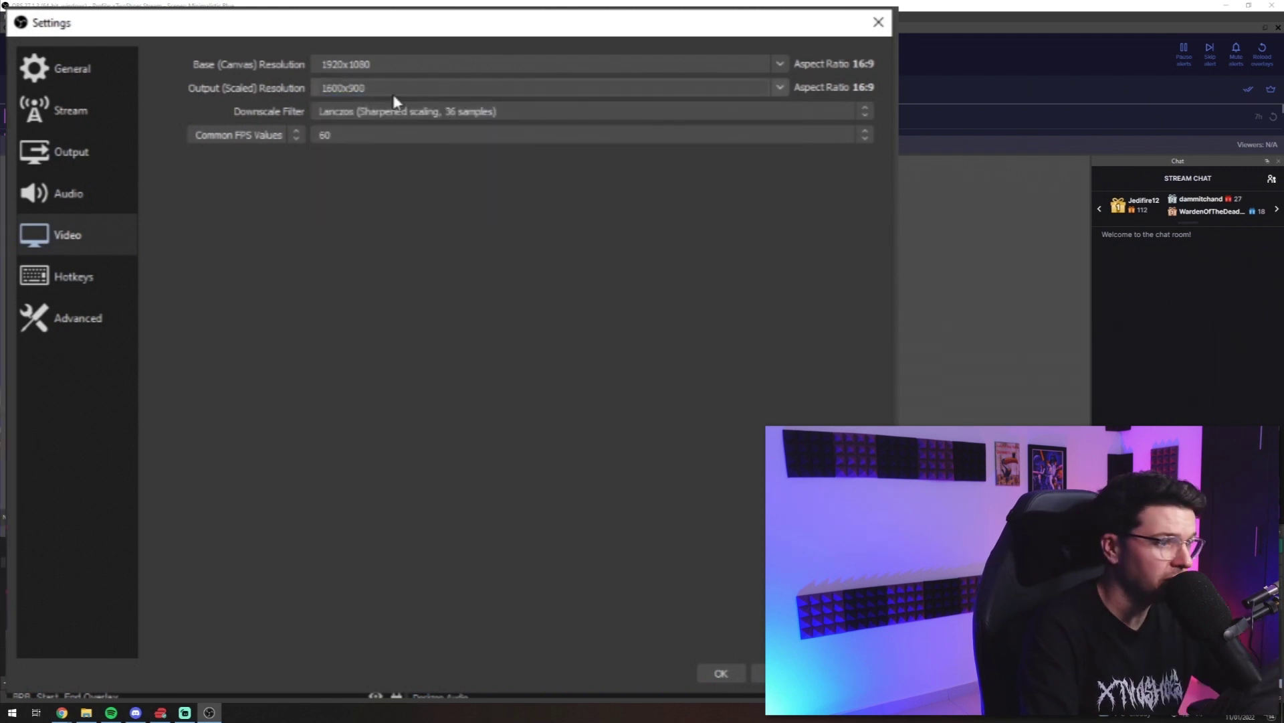
click(405, 90)
click(404, 104)
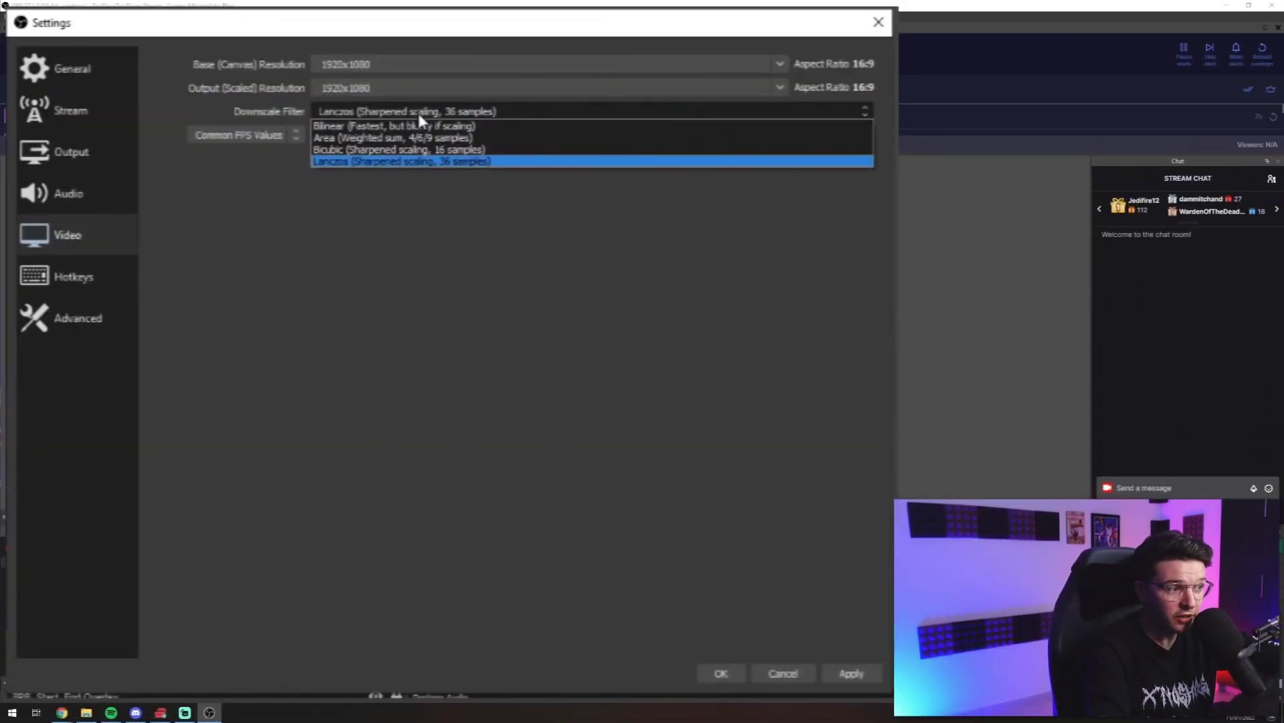
Step: Keep the Lanczos downscale filter and 60 as the common FPS value
click(366, 163)
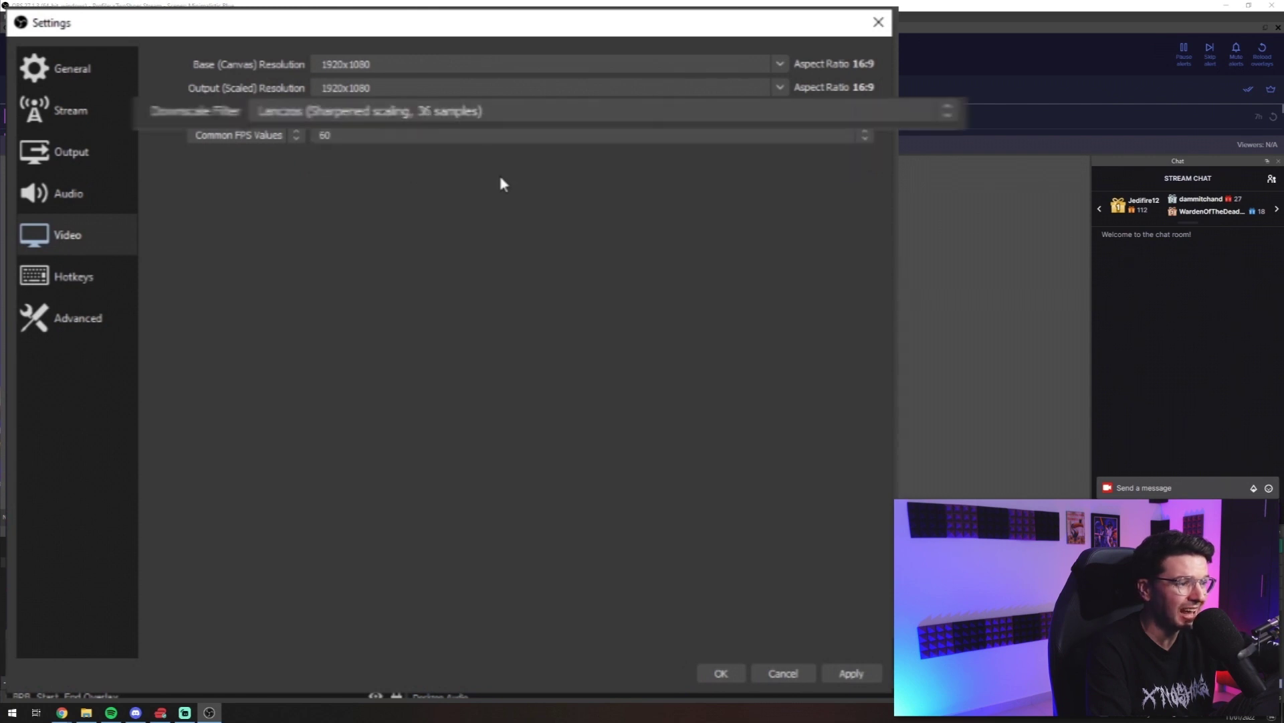
click(376, 133)
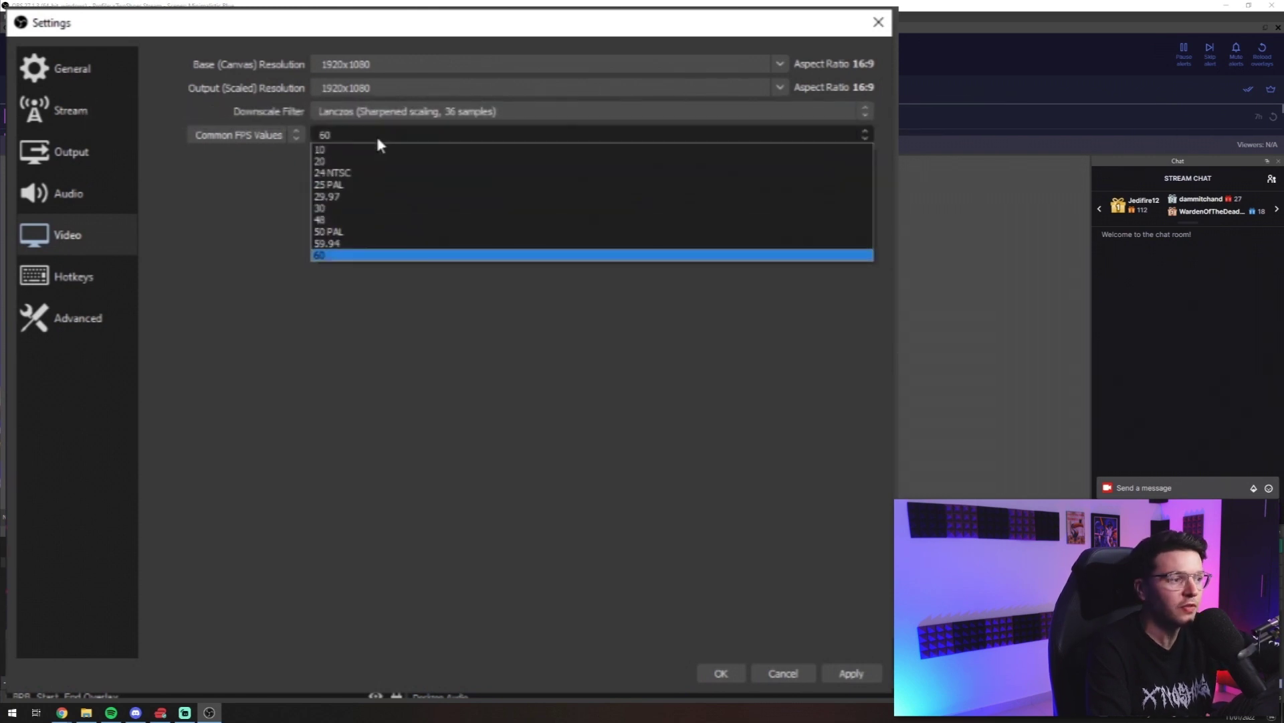
click(351, 252)
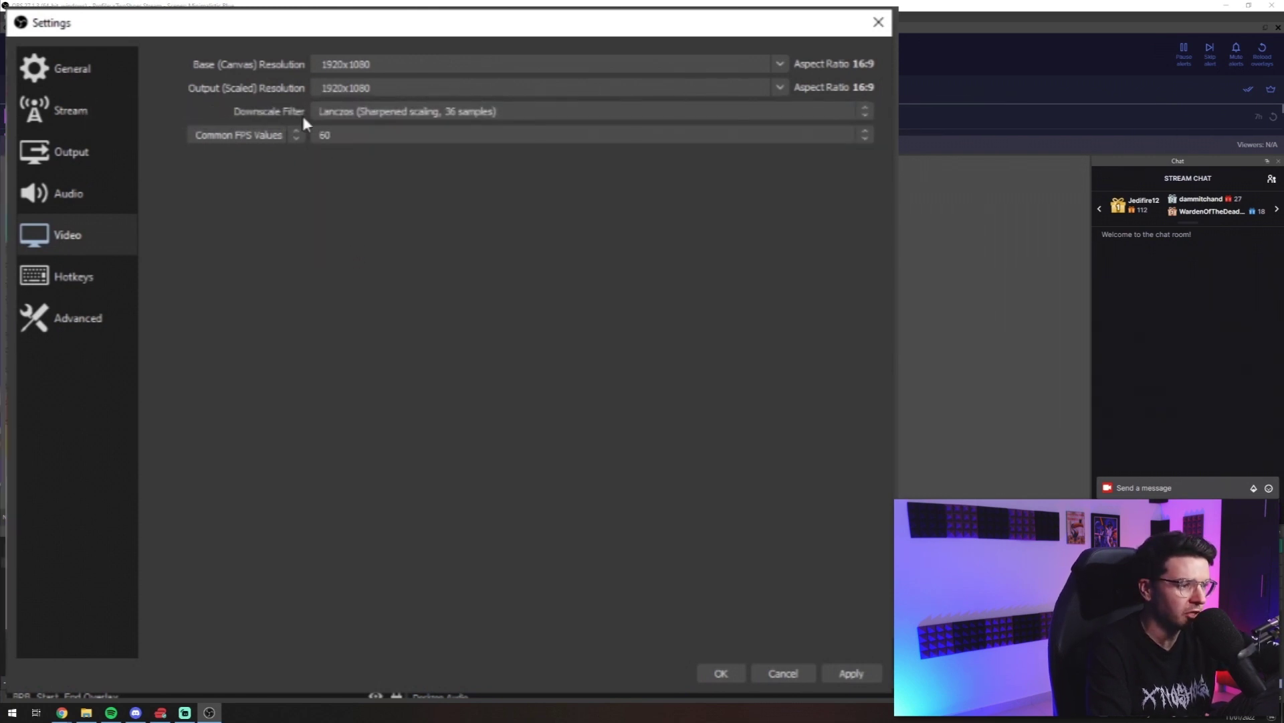
click(439, 134)
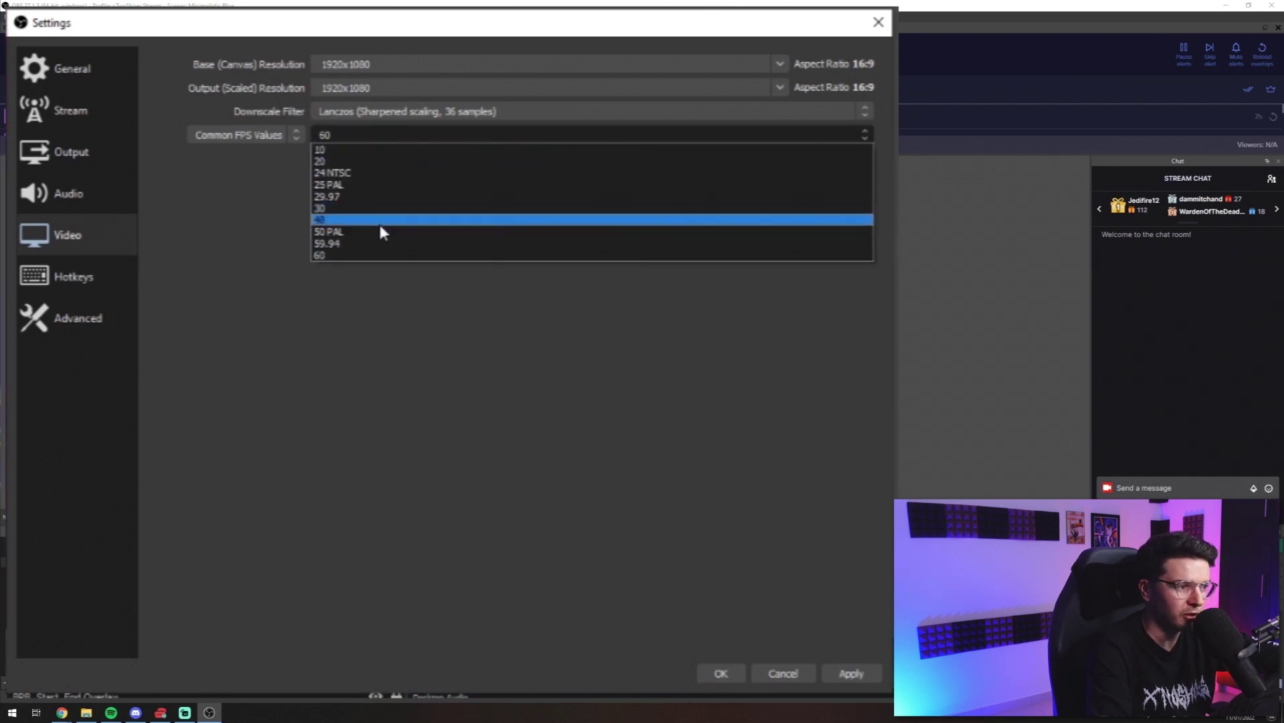
Step: Keep 60 FPS, then start a new scene named 'Starting' and cancel it with Escape
click(339, 254)
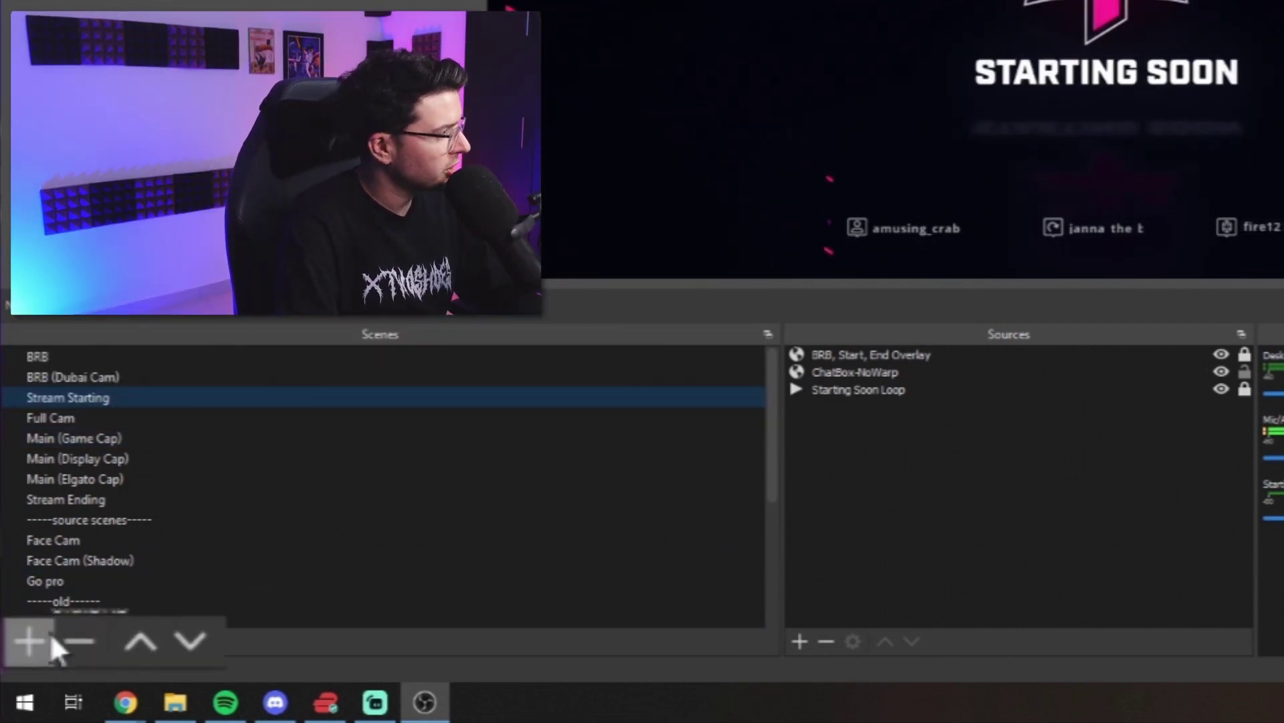
click(27, 636)
text(G)
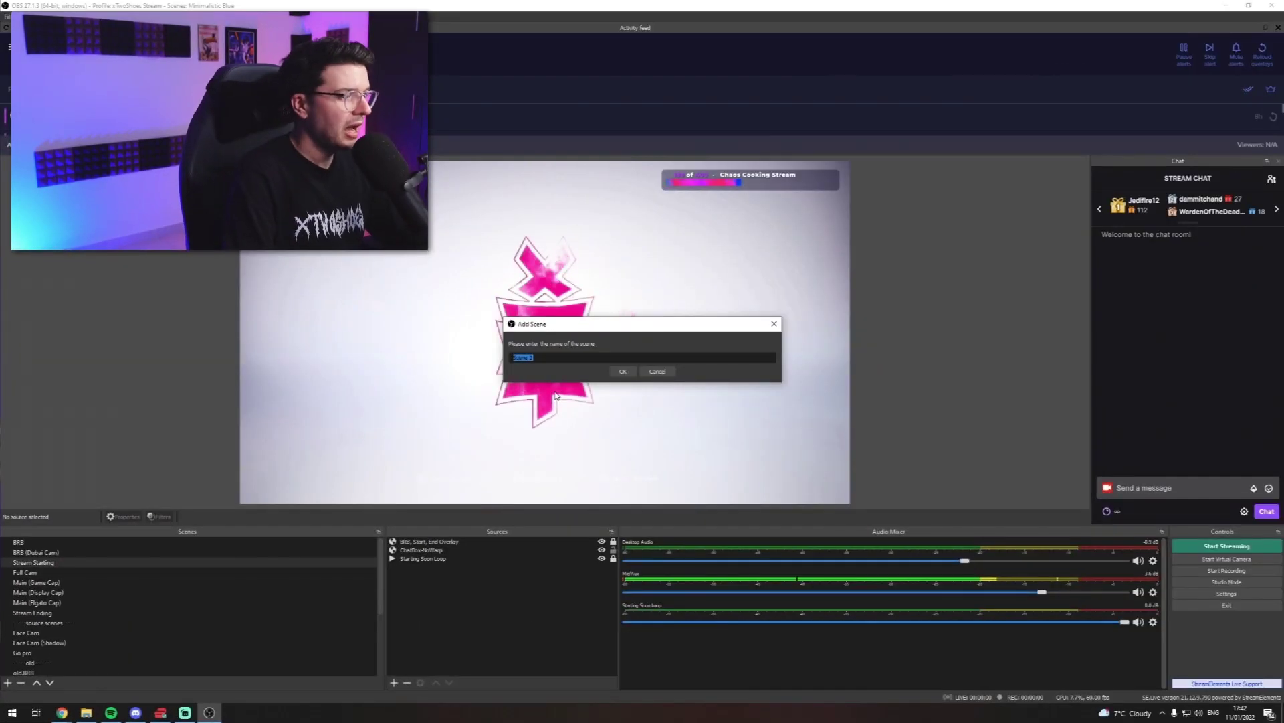
key(BackSpace)
text(Starting)
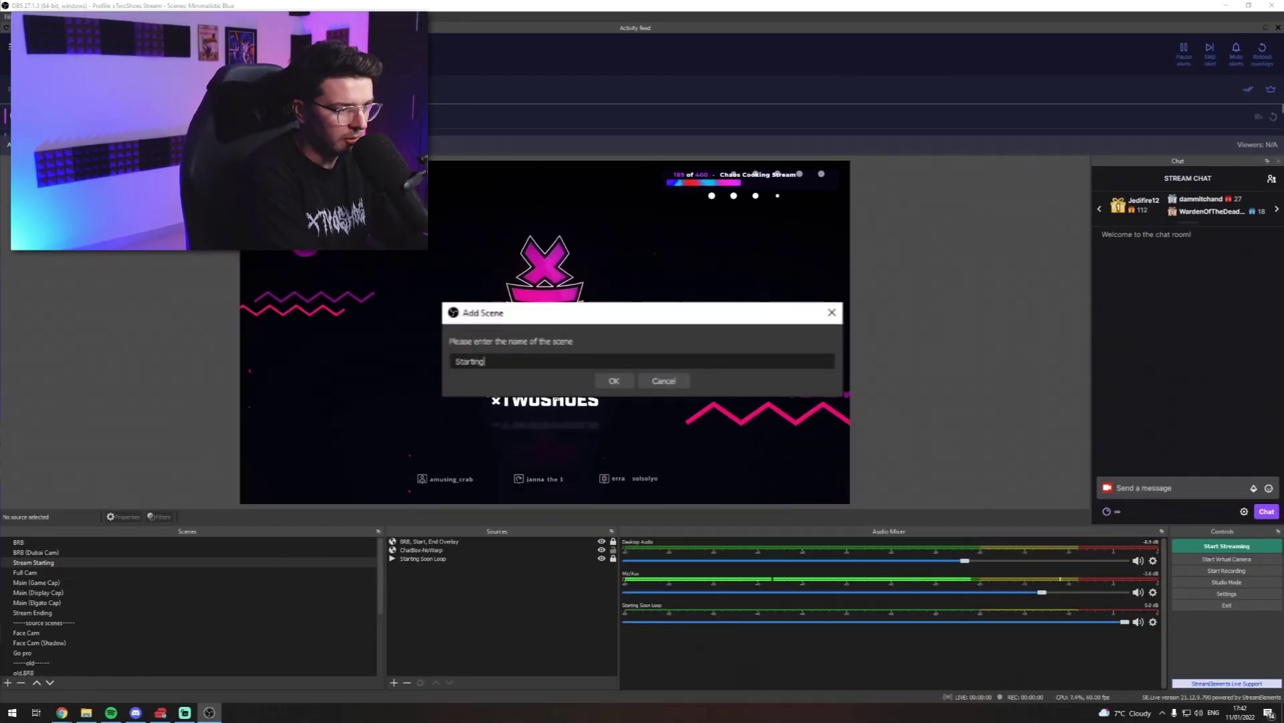
key(Escape)
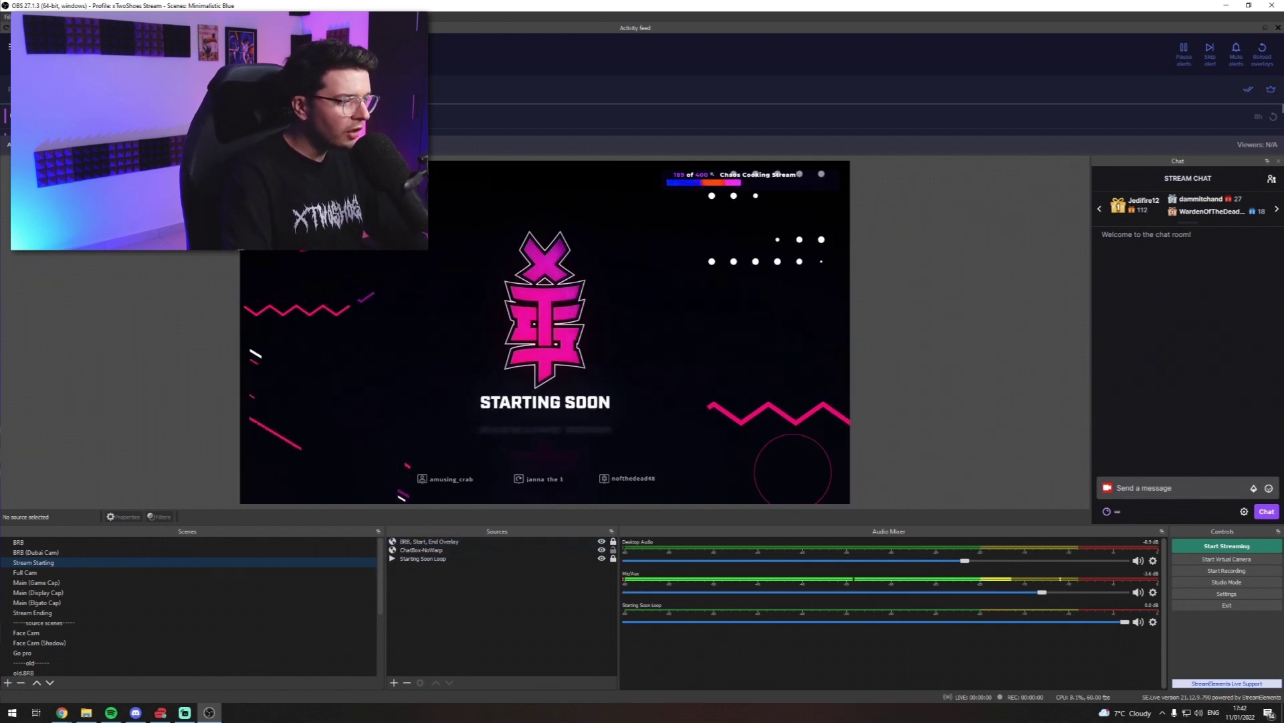
Step: Dock the detached Sources panel back into the bottom bar and clear the source selection
drag(497, 530, 492, 465)
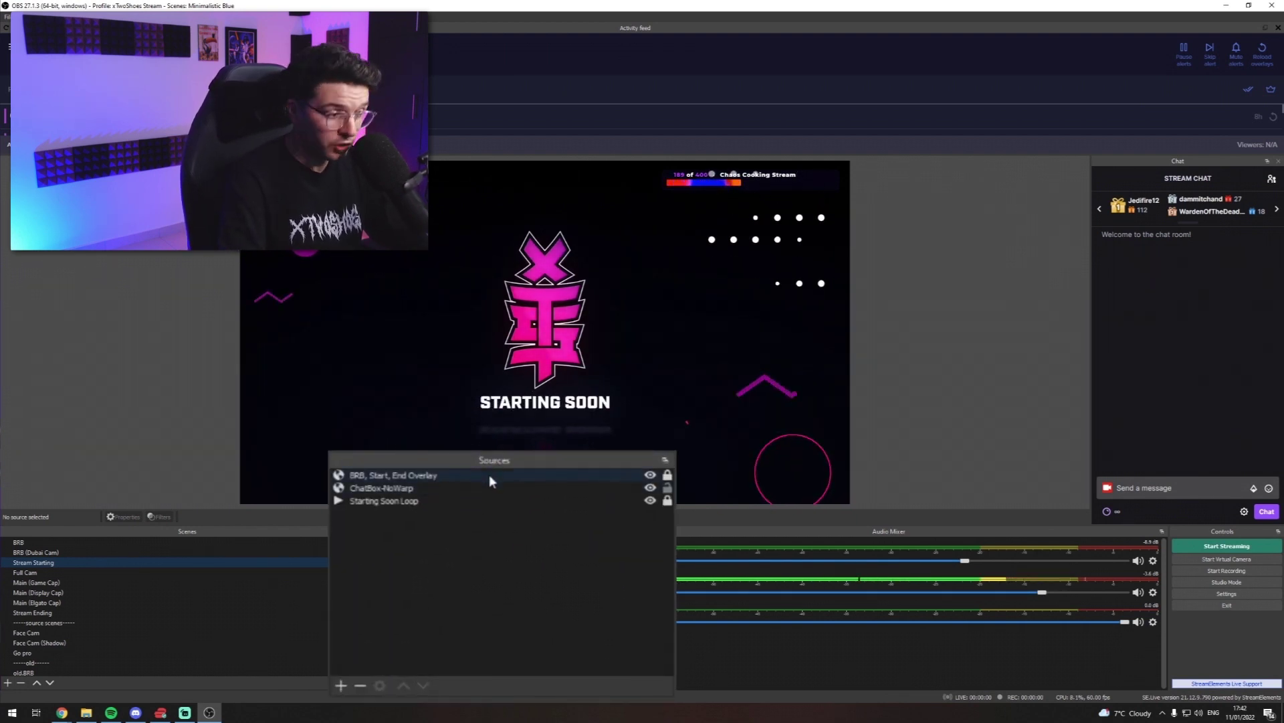
double_click(494, 460)
click(469, 558)
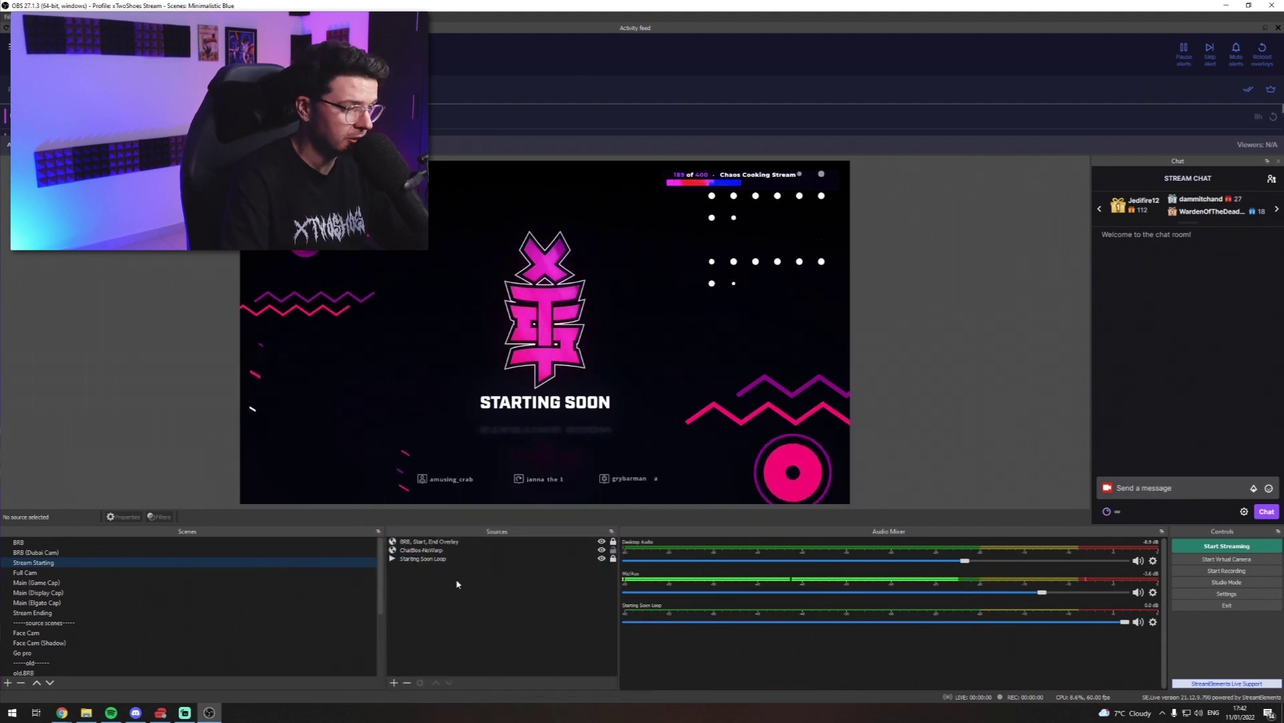
click(393, 683)
click(429, 567)
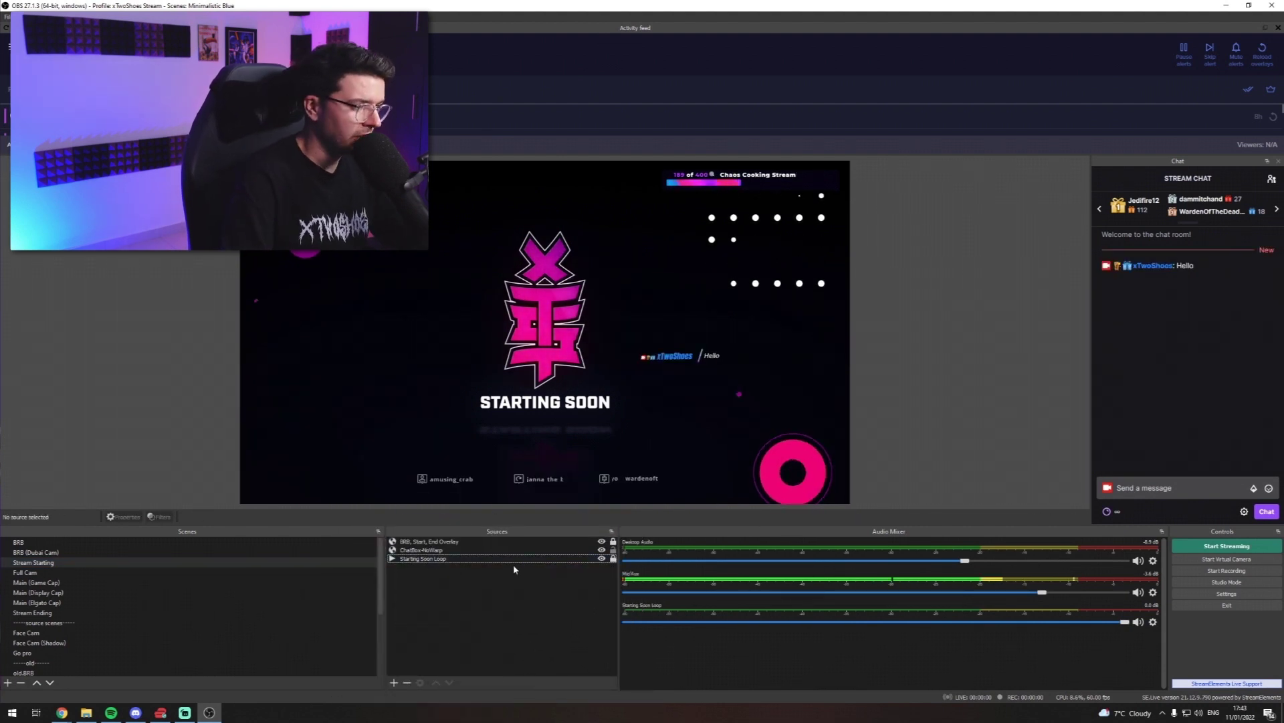
Step: Create a new Video Capture Device 2 source, then delete it
click(395, 683)
click(428, 665)
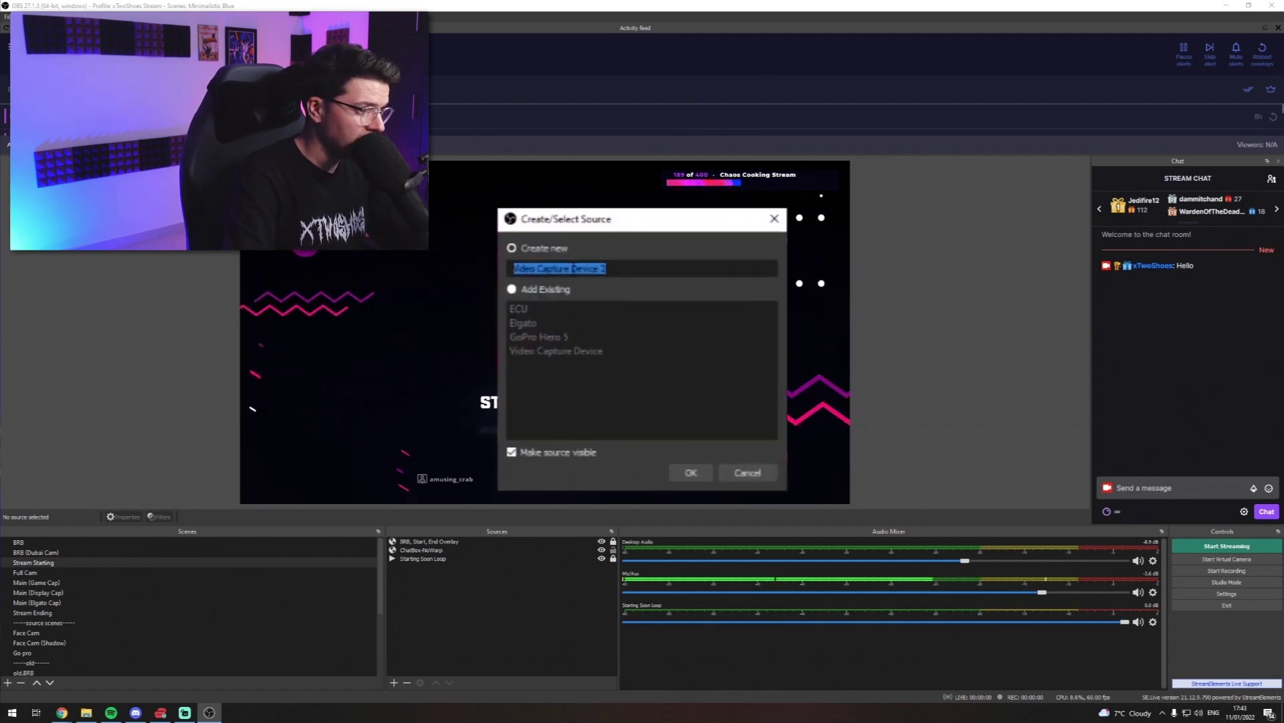
click(672, 425)
click(587, 336)
click(764, 491)
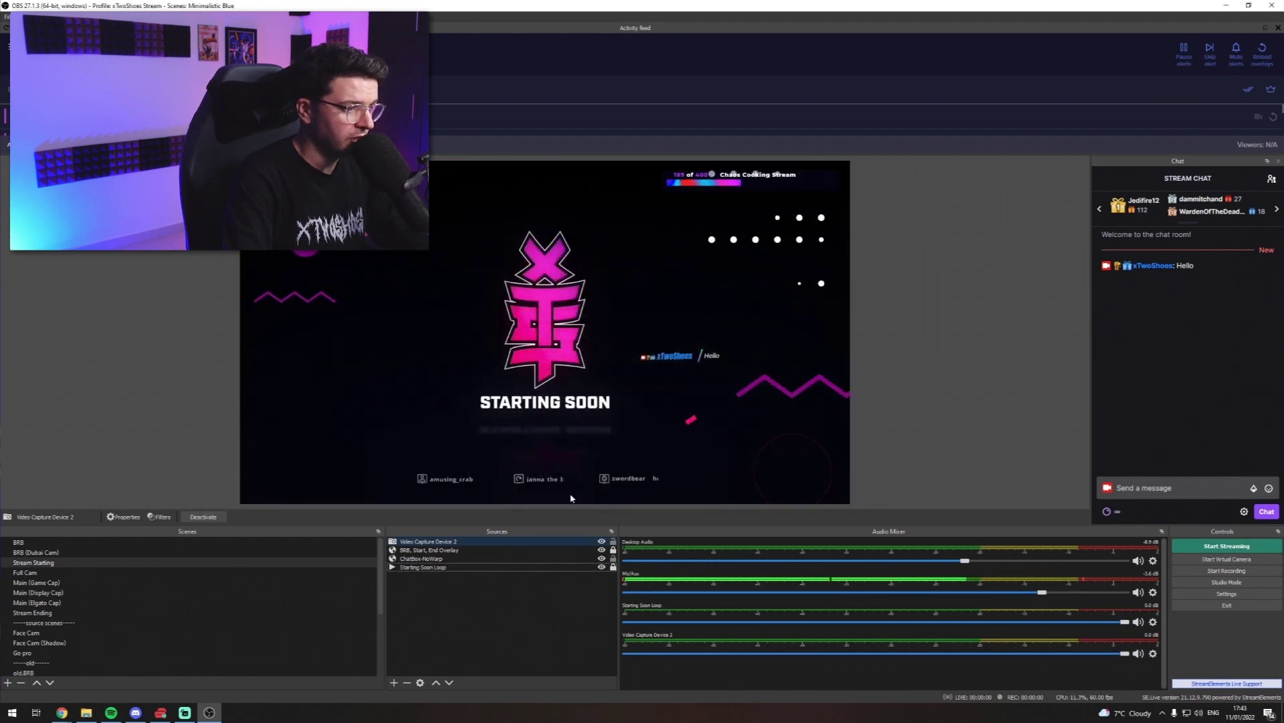
key(Delete)
click(394, 682)
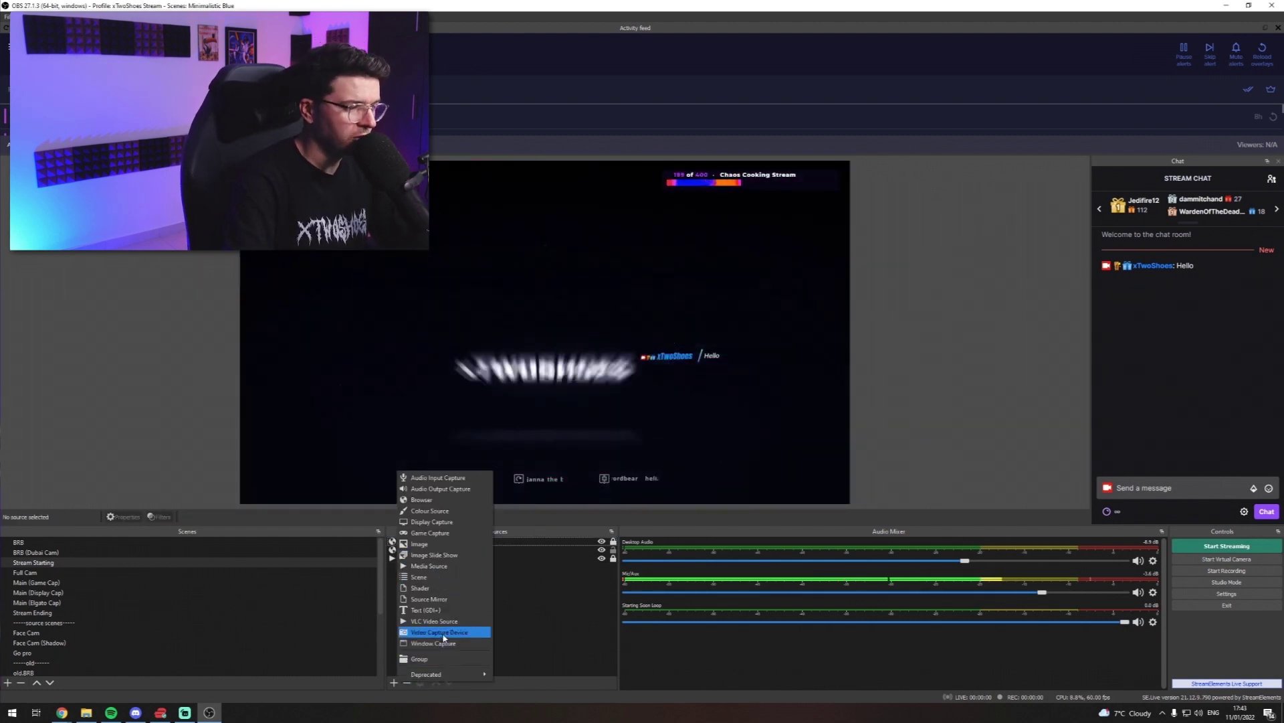
Step: Add the existing GoPro Hero 5 video capture source to the Stream Starting scene
click(444, 634)
click(570, 326)
click(579, 343)
click(672, 424)
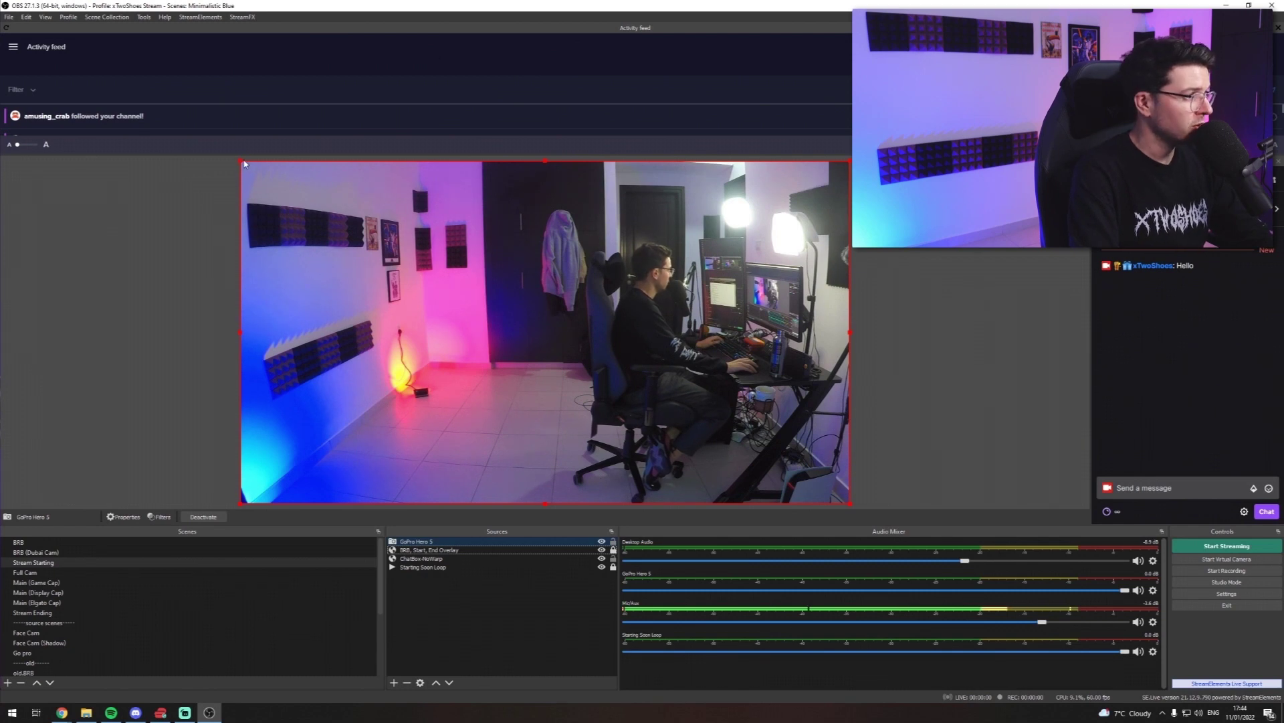
Step: Shrink the GoPro Hero 5 feed to a small inset at the preview's bottom-left corner
drag(240, 161, 616, 367)
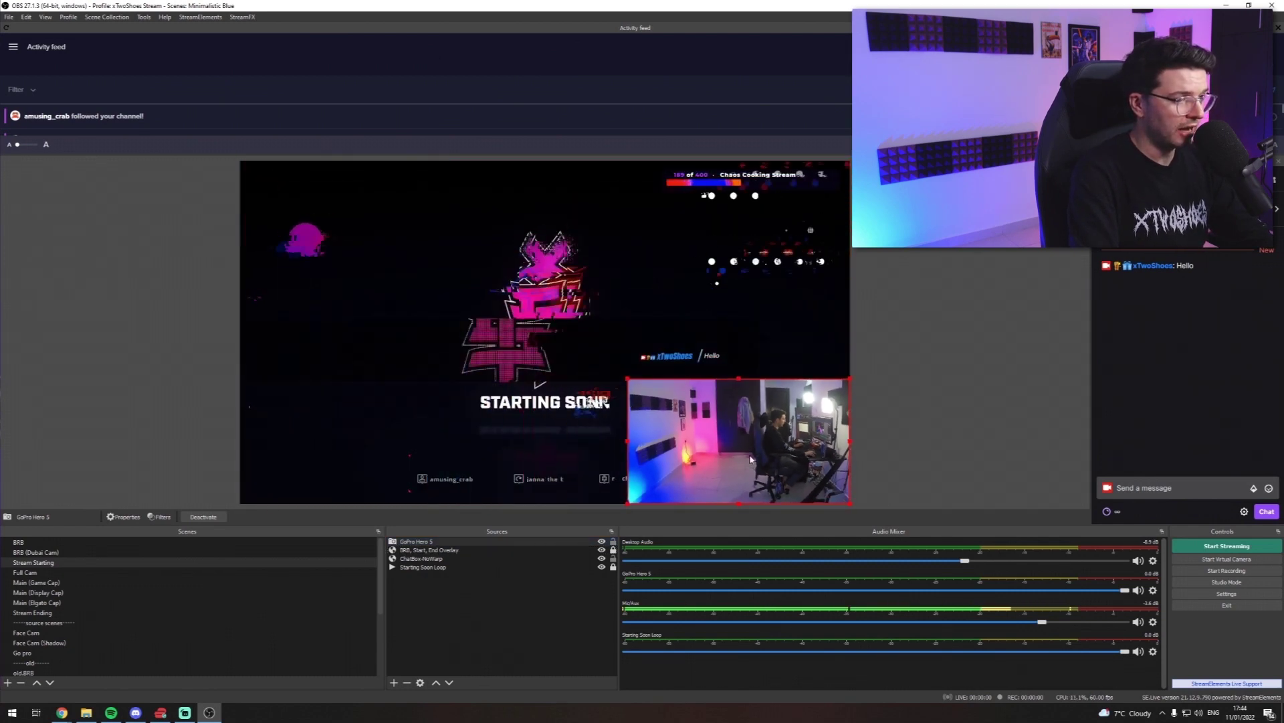
drag(740, 447, 374, 485)
click(107, 323)
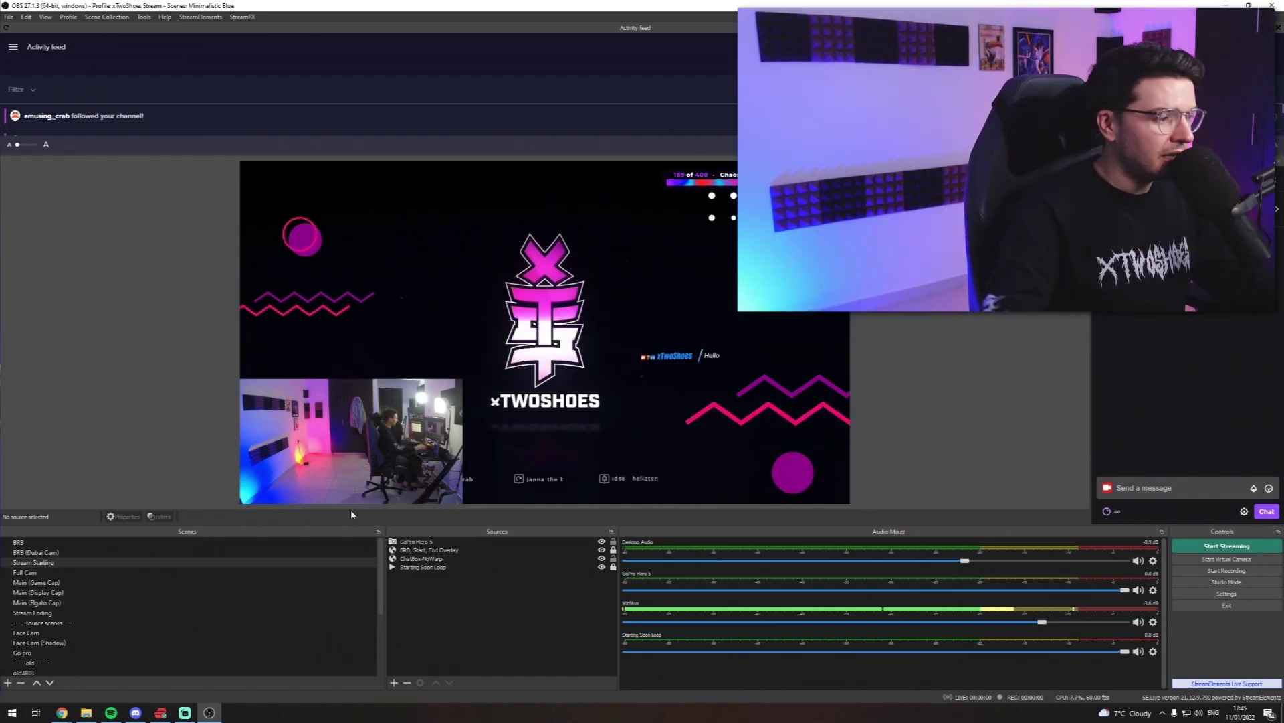
Step: Move the GoPro inset to the top-left and switch to the Main (Game Cap) scene
drag(365, 467, 362, 244)
right_click(394, 672)
click(87, 579)
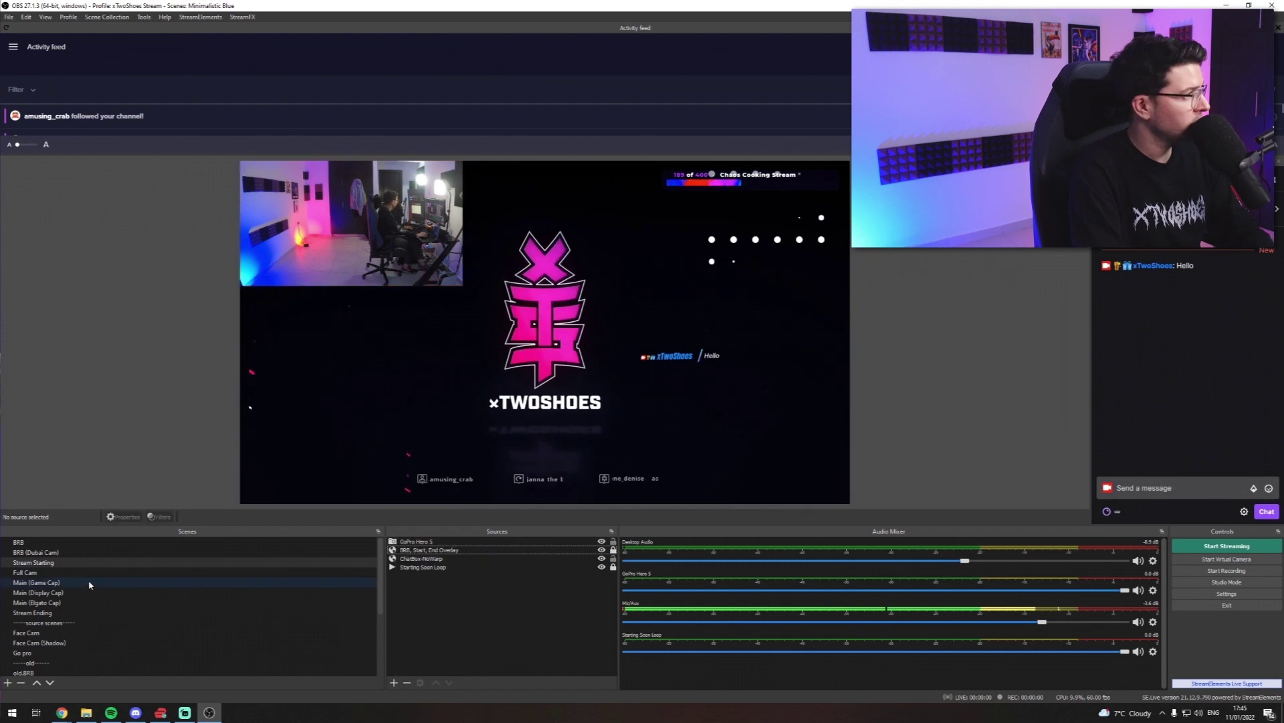
click(117, 582)
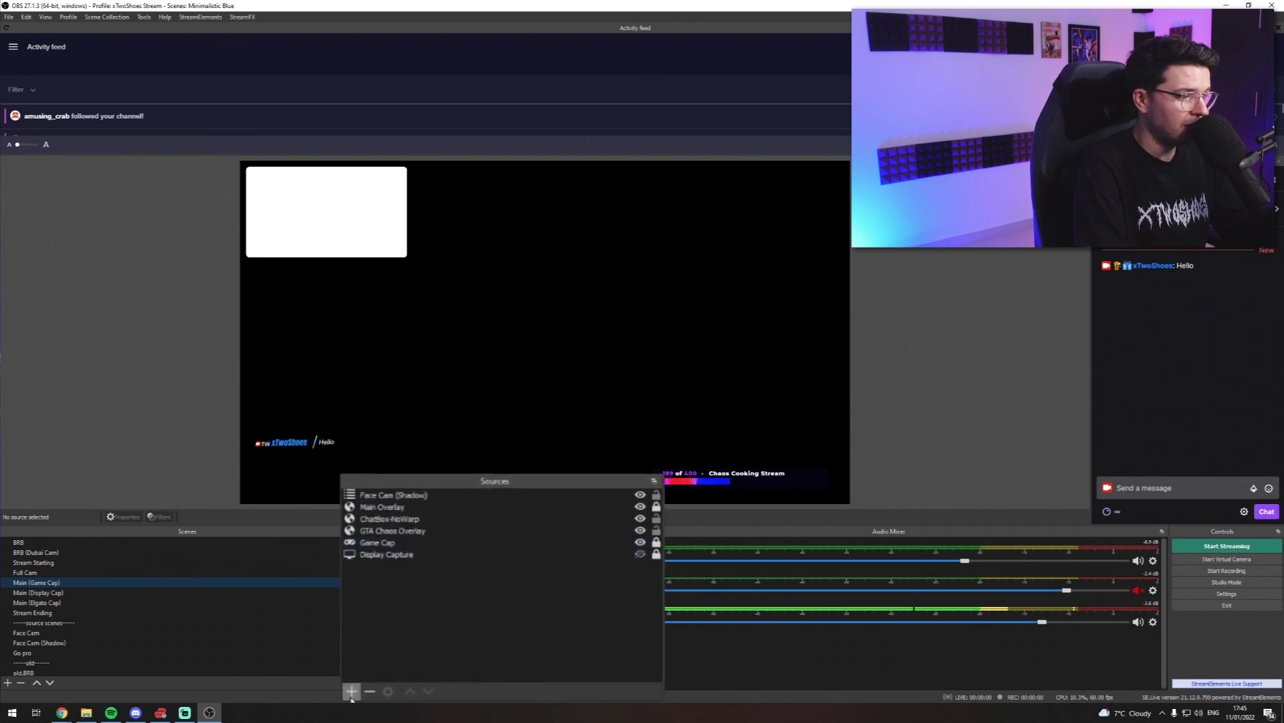
click(351, 695)
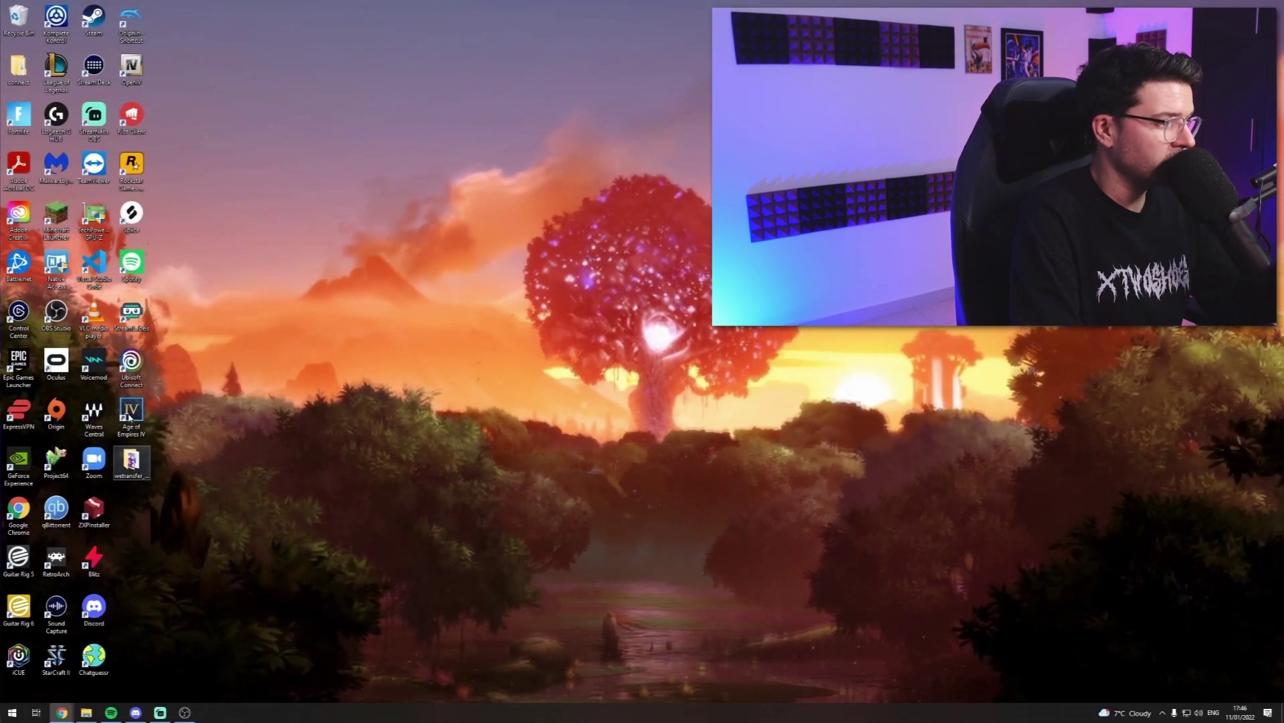
Step: Restore OBS, select the Stream Starting scene, and enlarge the Activity feed dock downward
click(131, 417)
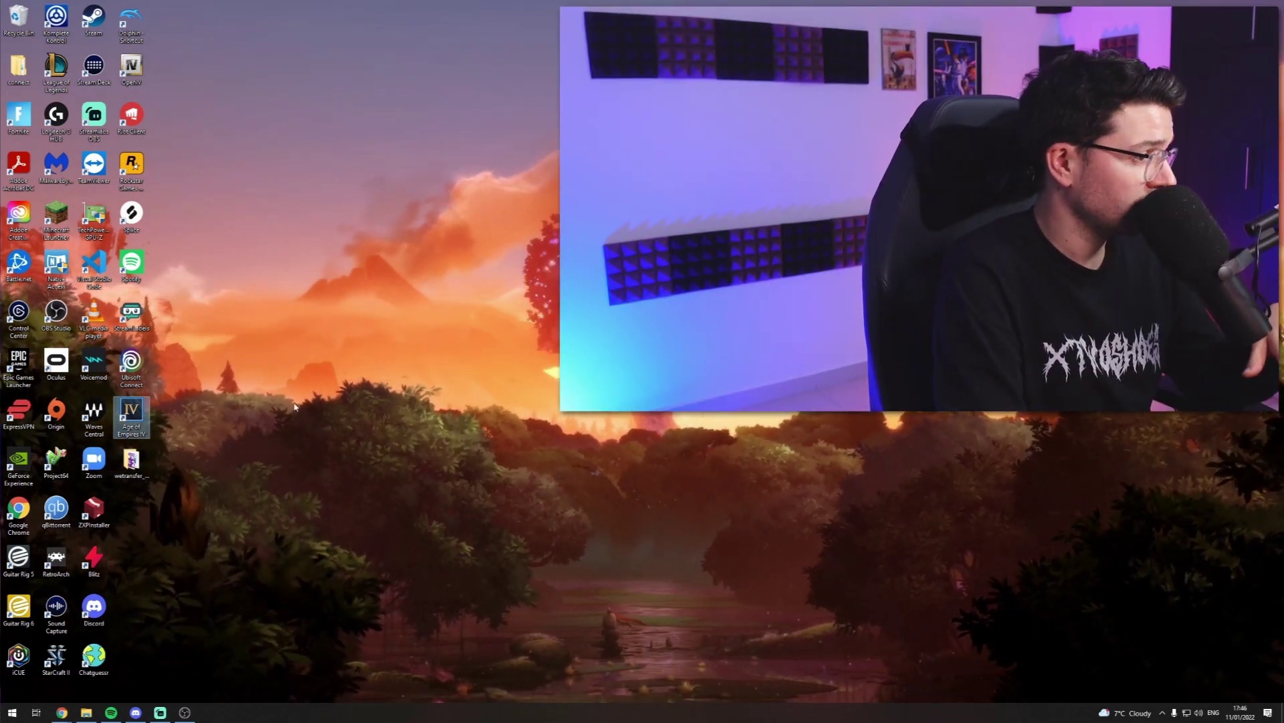
click(185, 712)
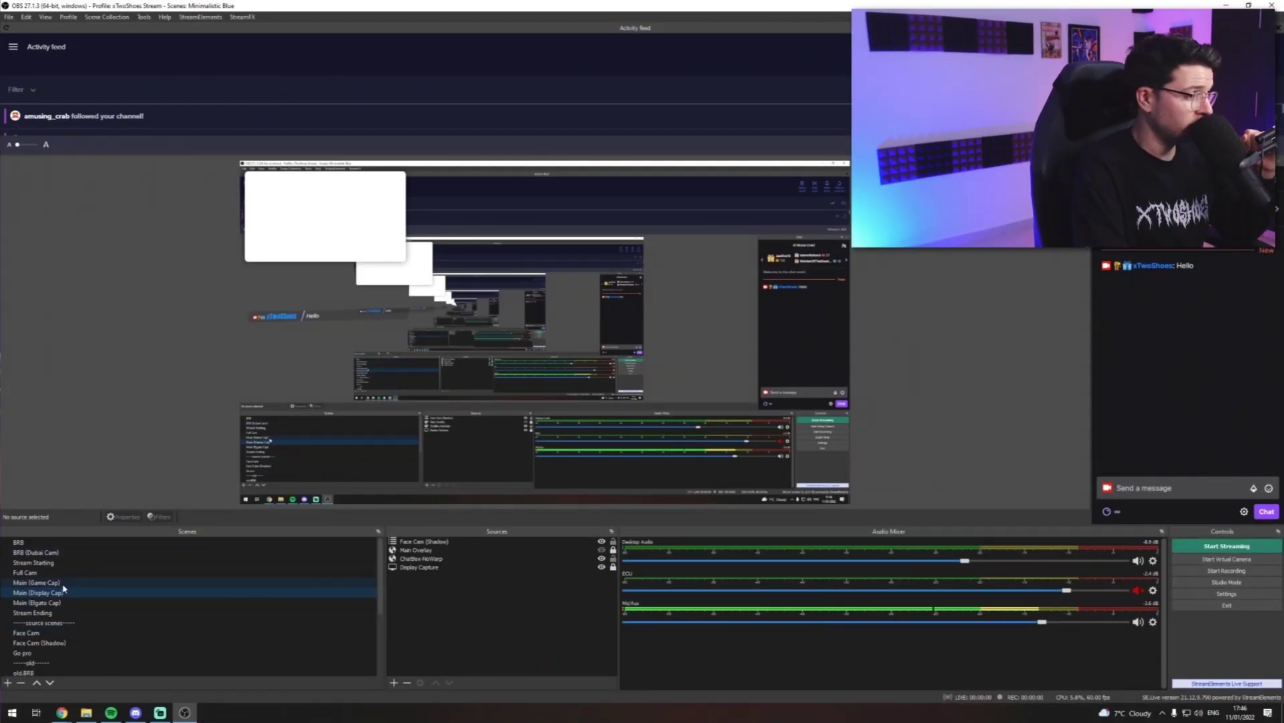
click(63, 562)
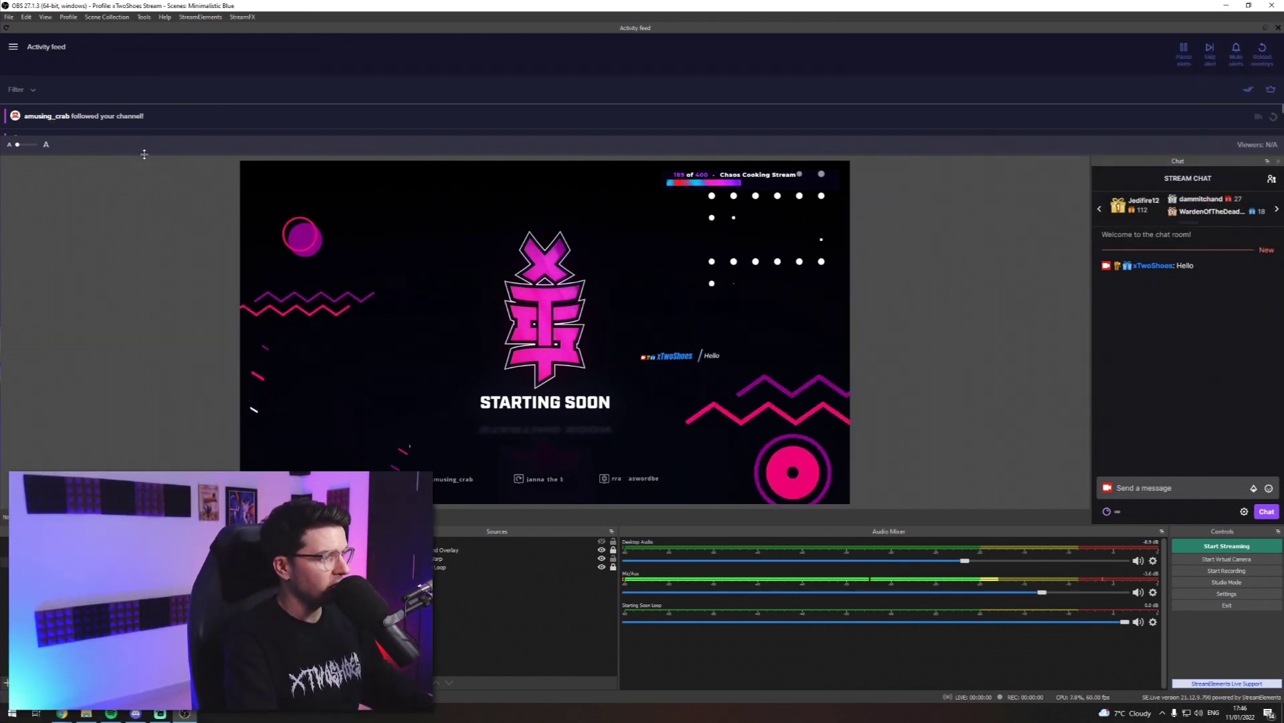
drag(144, 154, 155, 289)
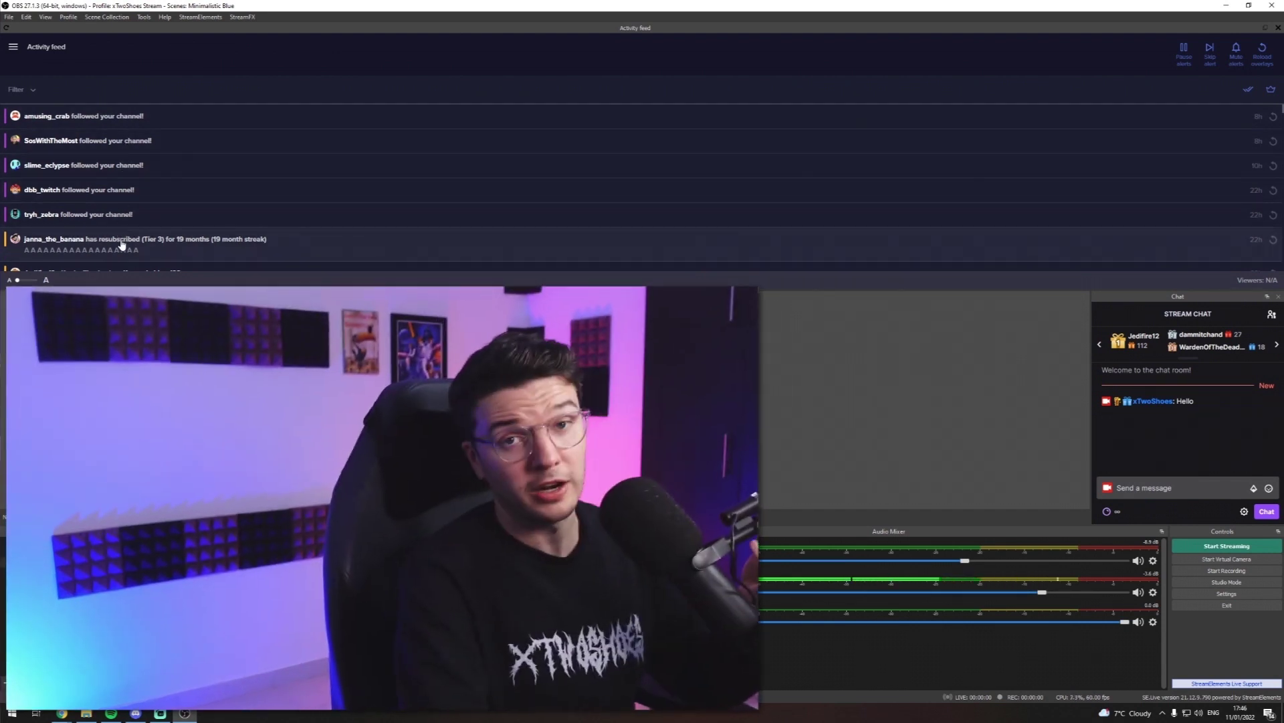
Step: Shrink the Activity feed to a thin strip above the preview and re-dock Chat on the right
scroll(110, 153, down, 2)
scroll(110, 154, up, 2)
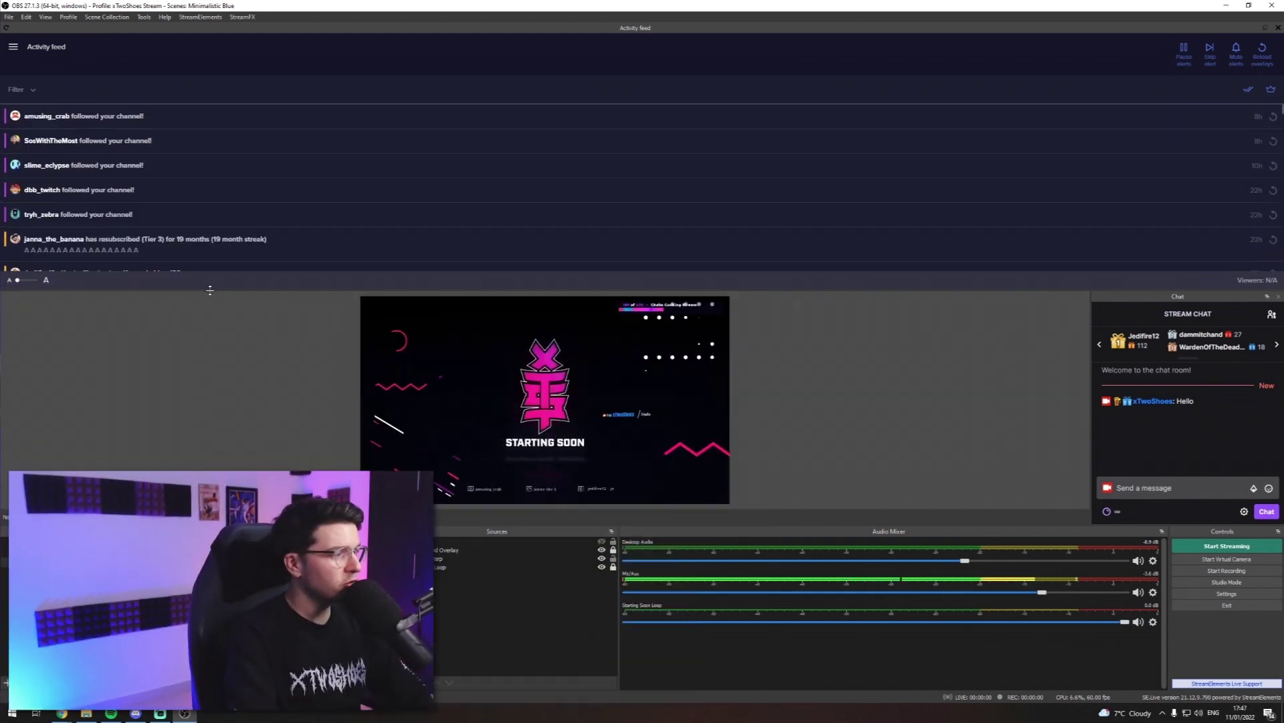
drag(210, 271, 210, 165)
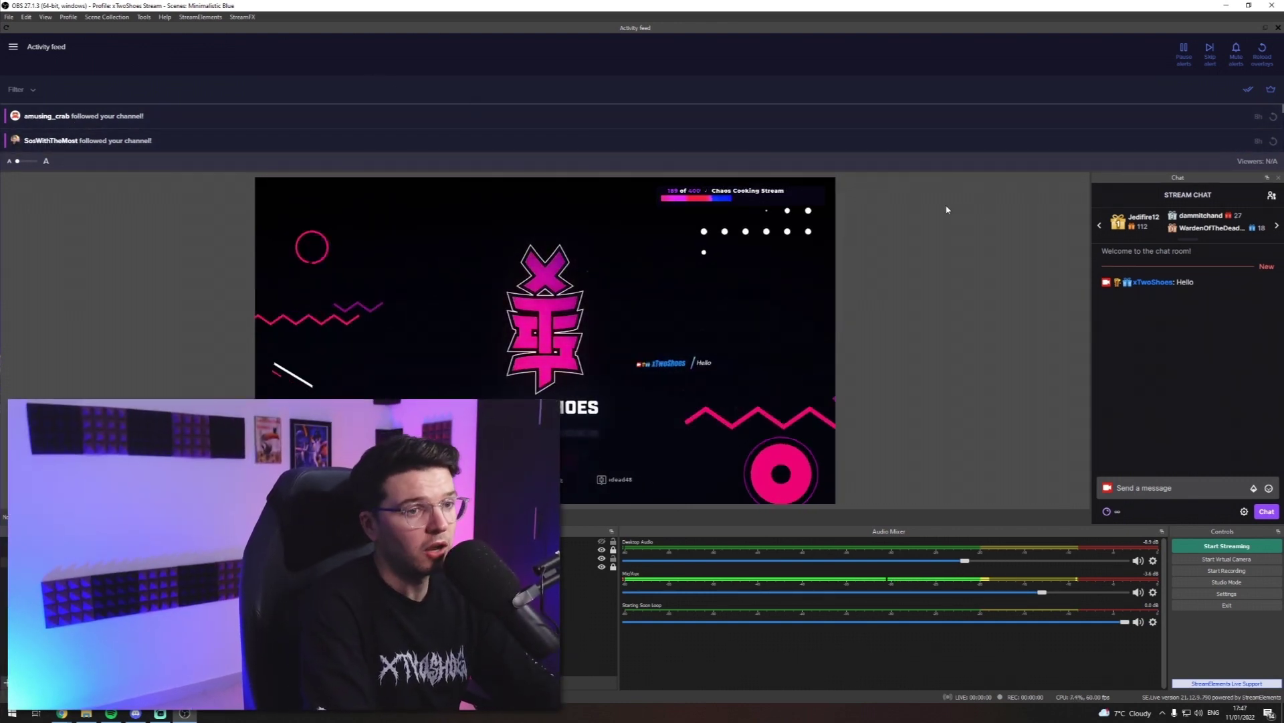
drag(1109, 171, 1110, 123)
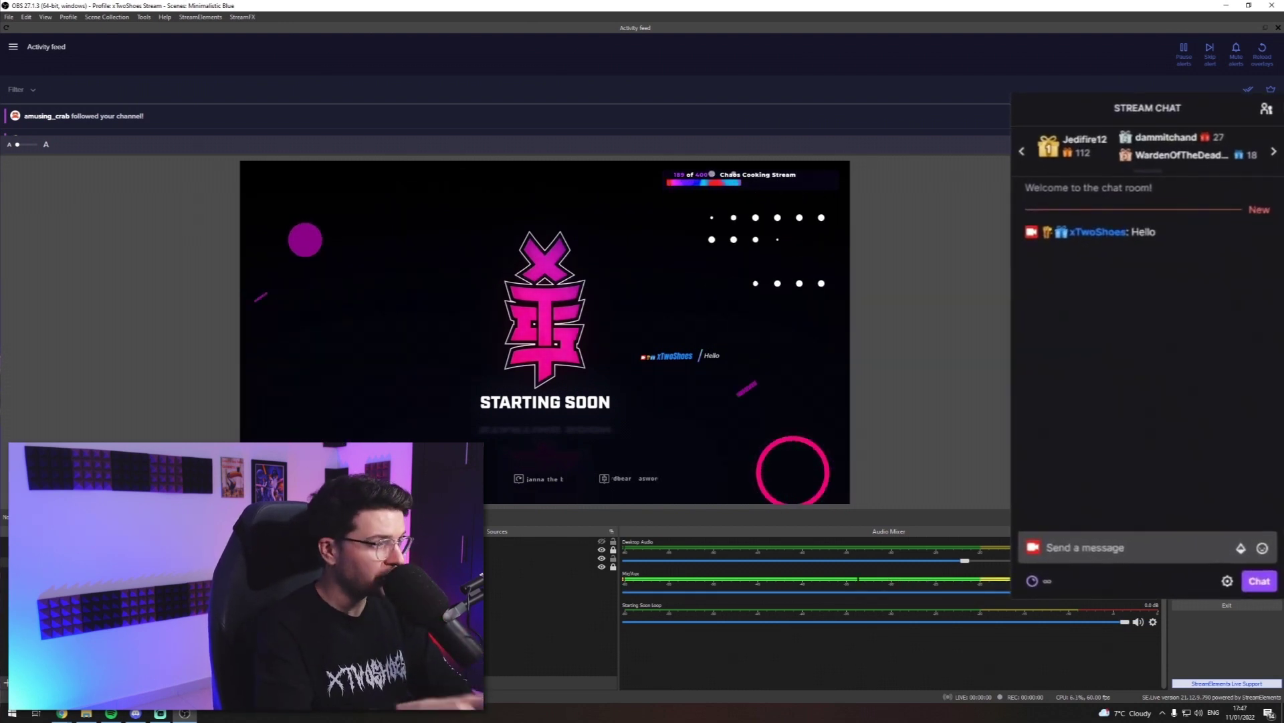
drag(1046, 156, 1054, 174)
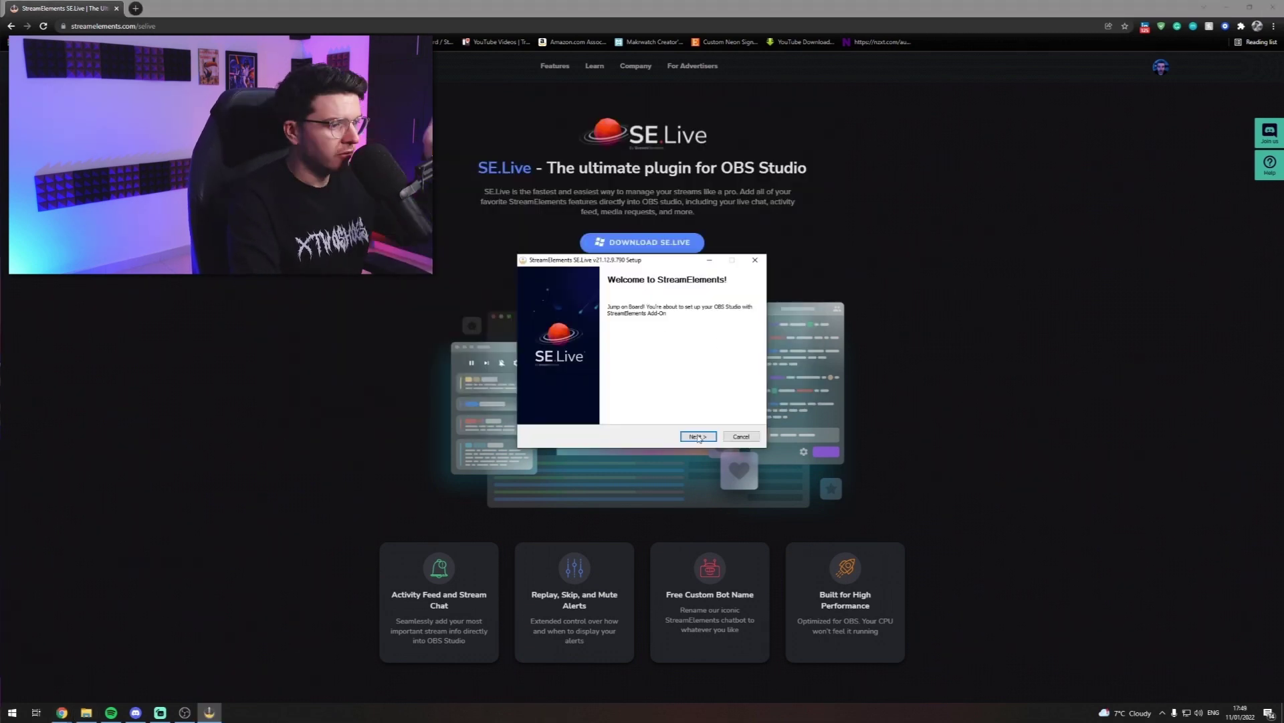
Step: Advance the SE.Live installer past its welcome and licence pages, then cancel the installation
click(697, 437)
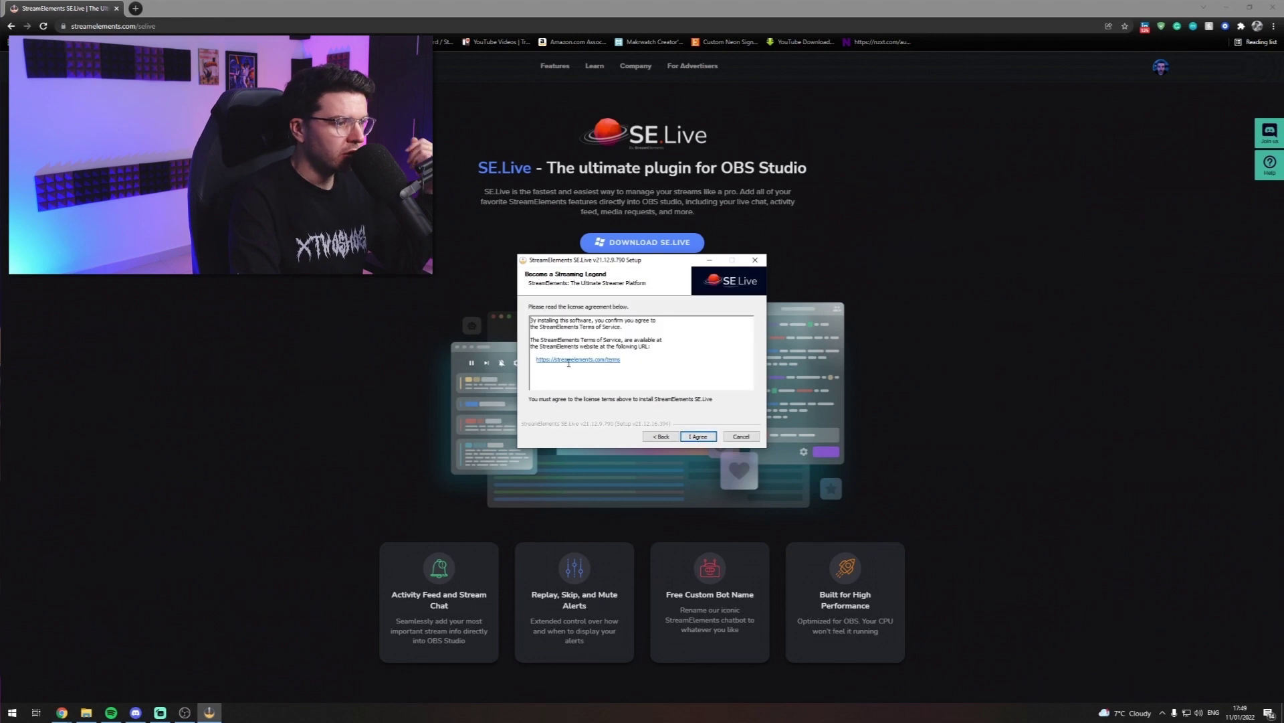
click(698, 436)
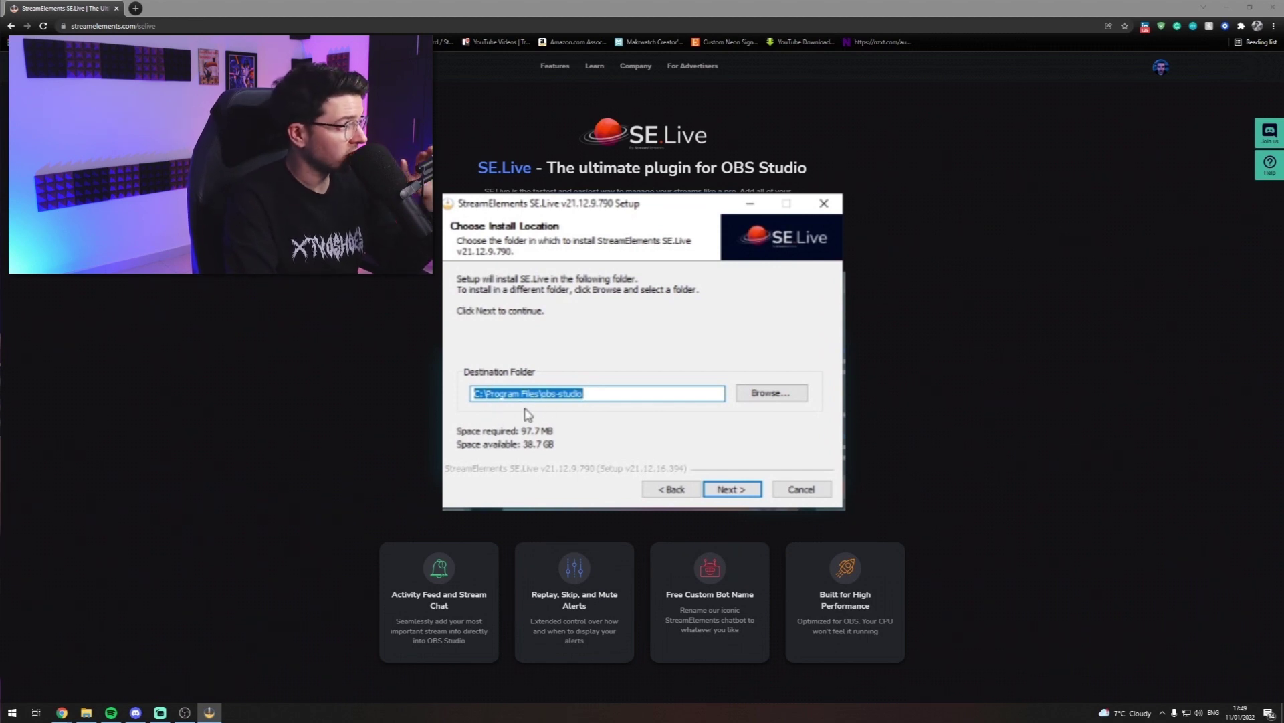
click(802, 489)
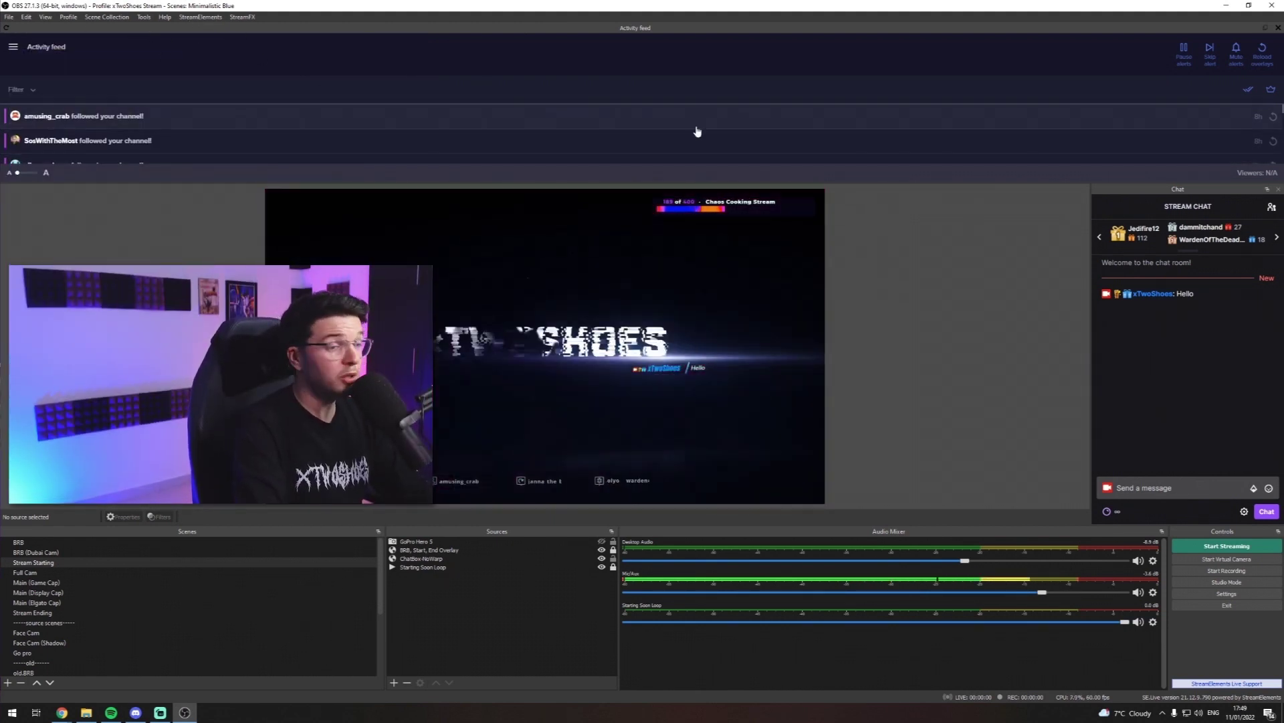
drag(1160, 189, 134, 235)
drag(196, 126, 661, 126)
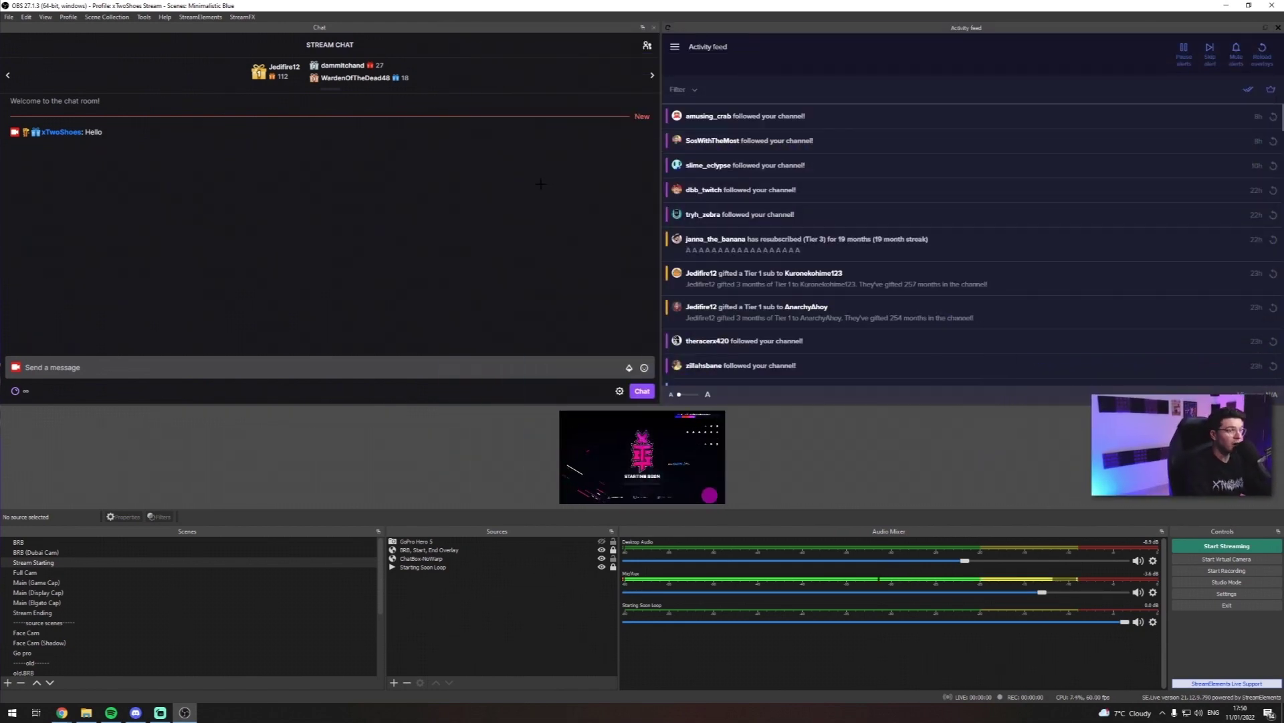
drag(319, 28, 1243, 396)
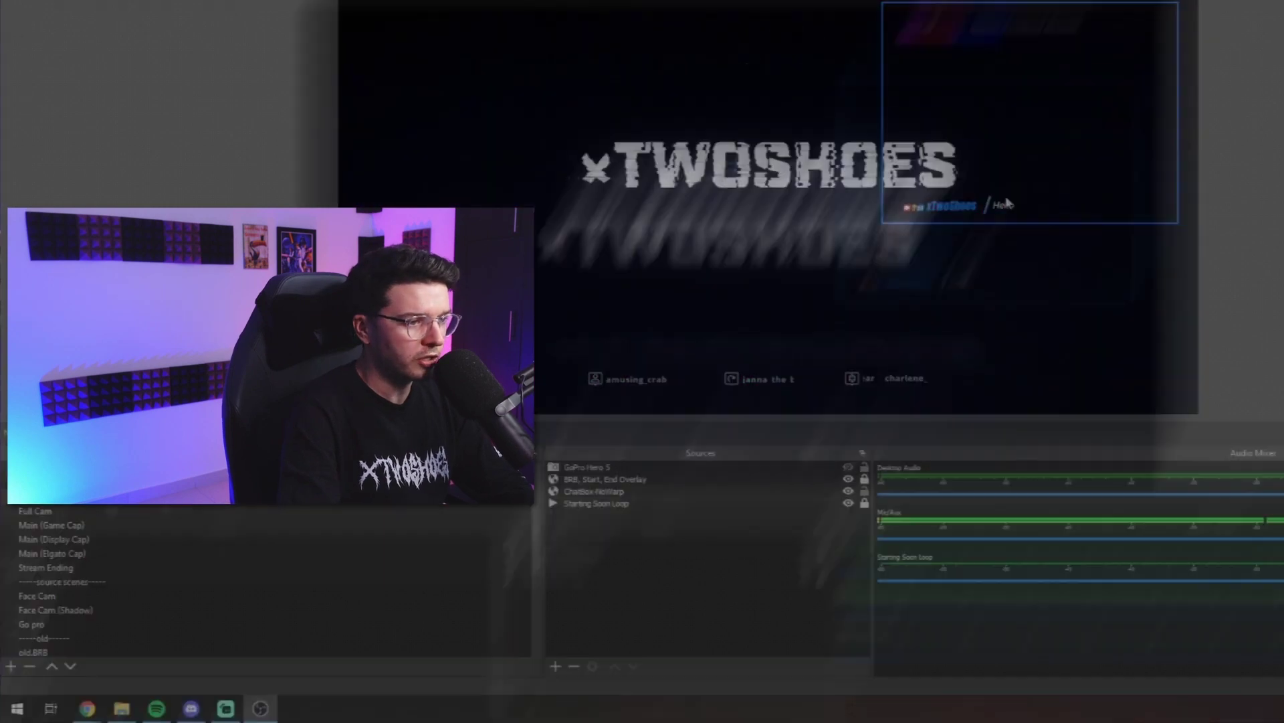
Step: Lock the Starting Soon Loop background source so it can no longer be moved
click(999, 199)
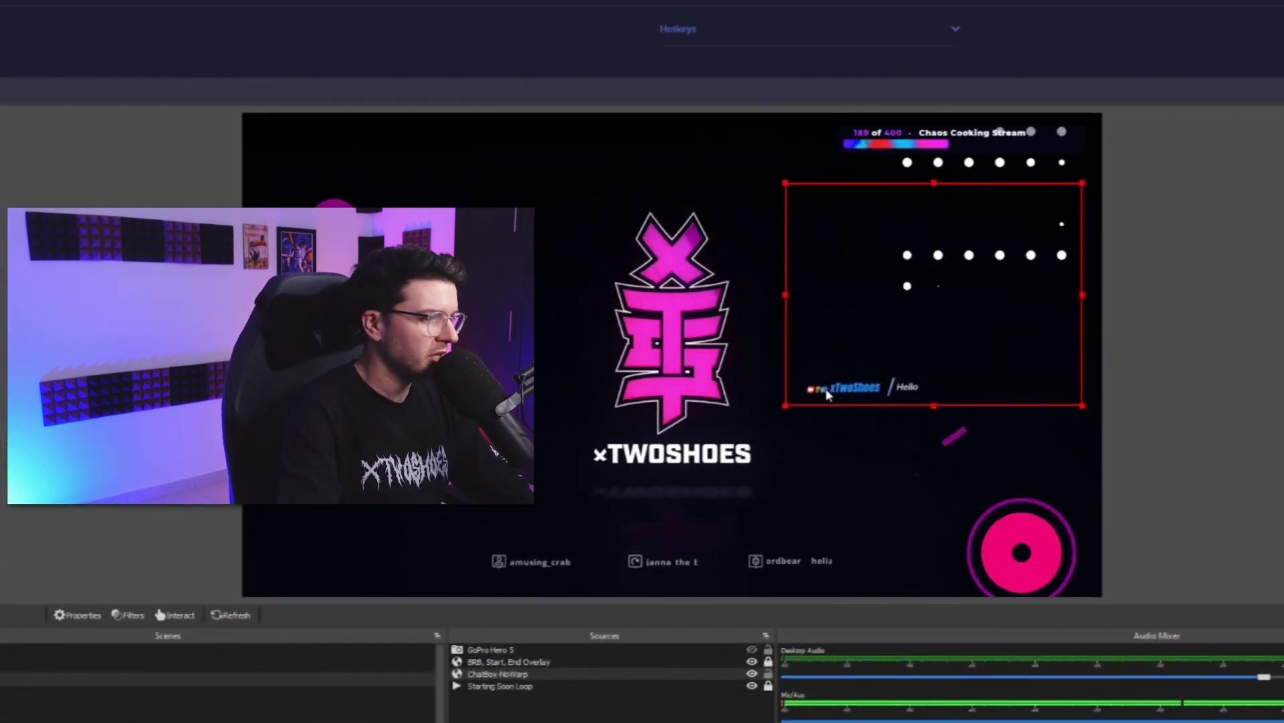
click(888, 436)
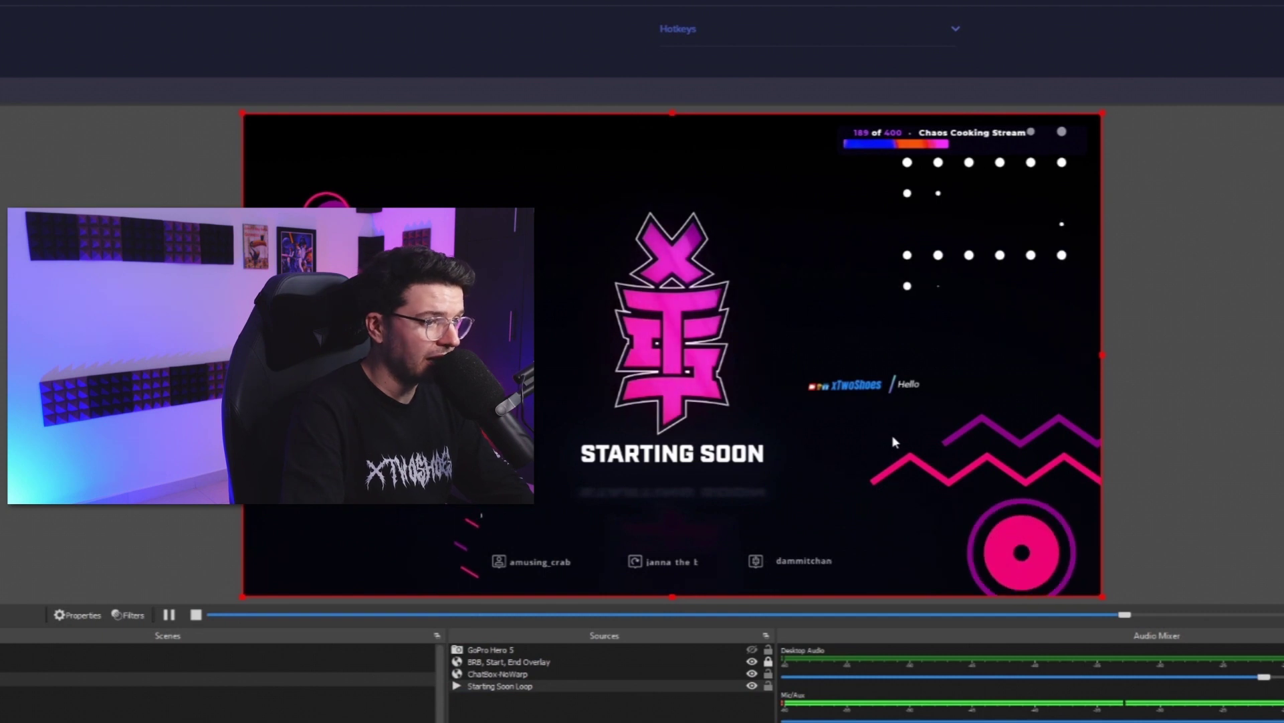
drag(893, 435, 783, 418)
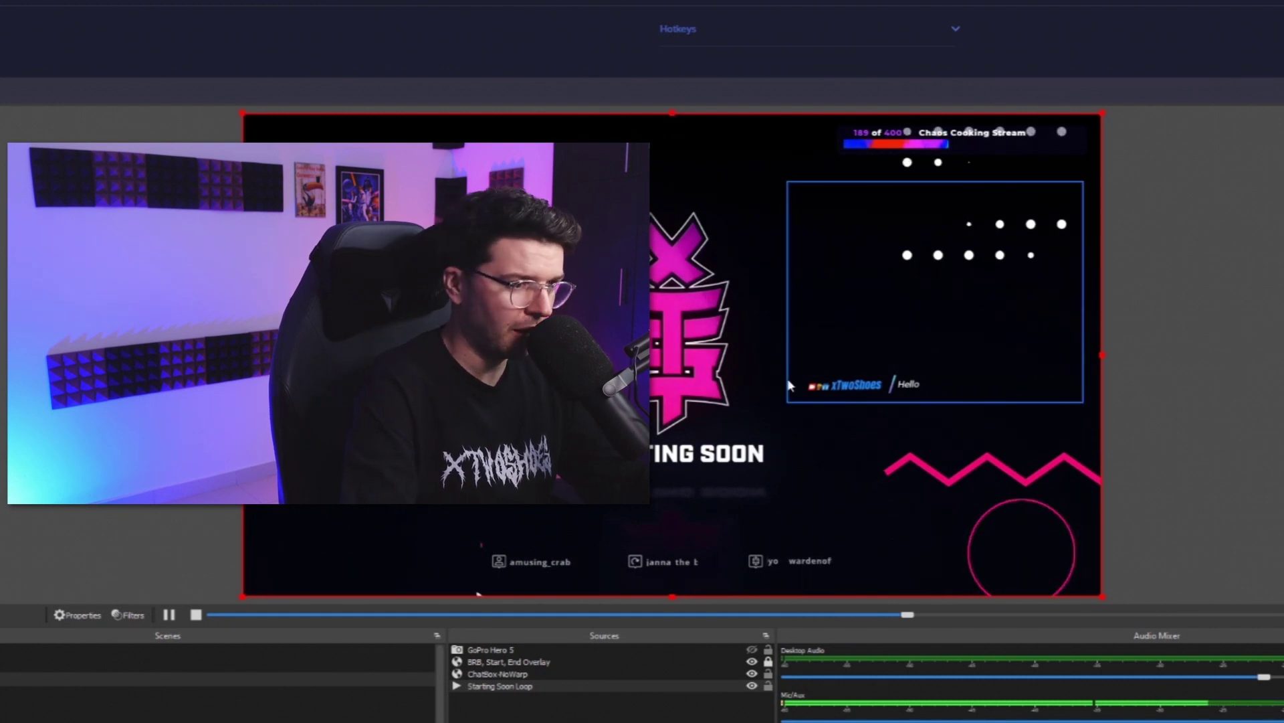
click(769, 687)
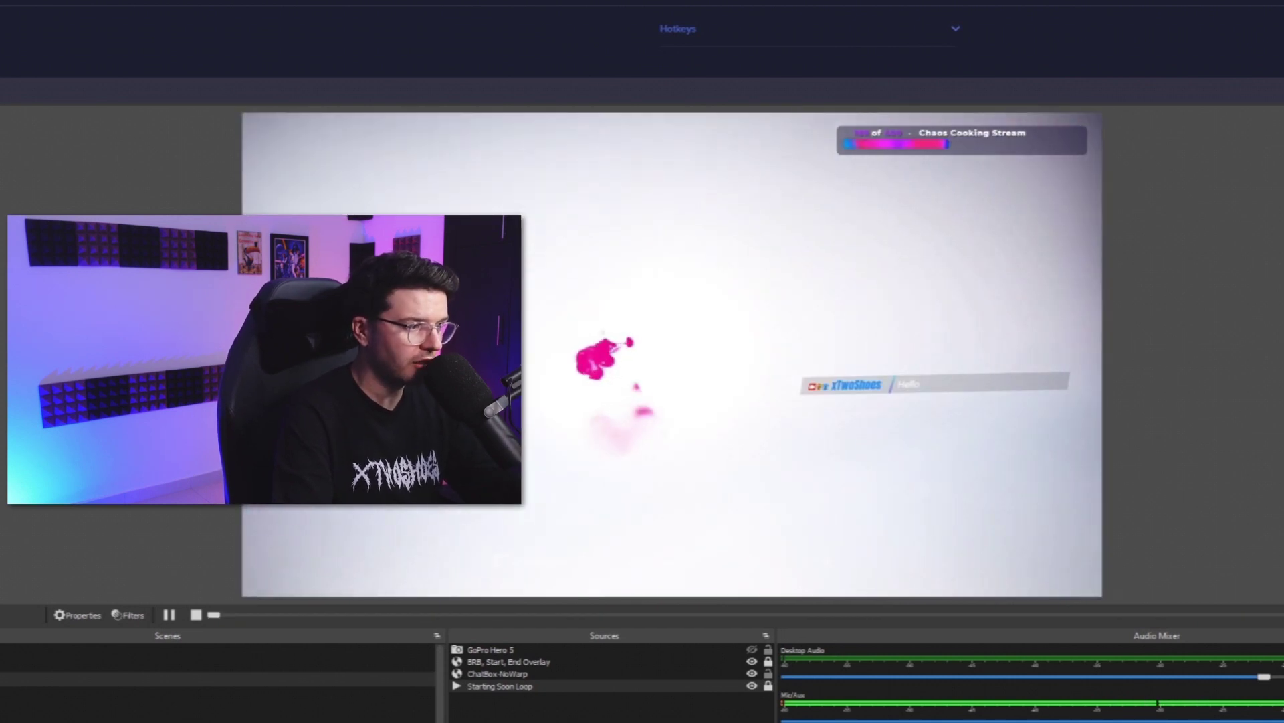
click(532, 383)
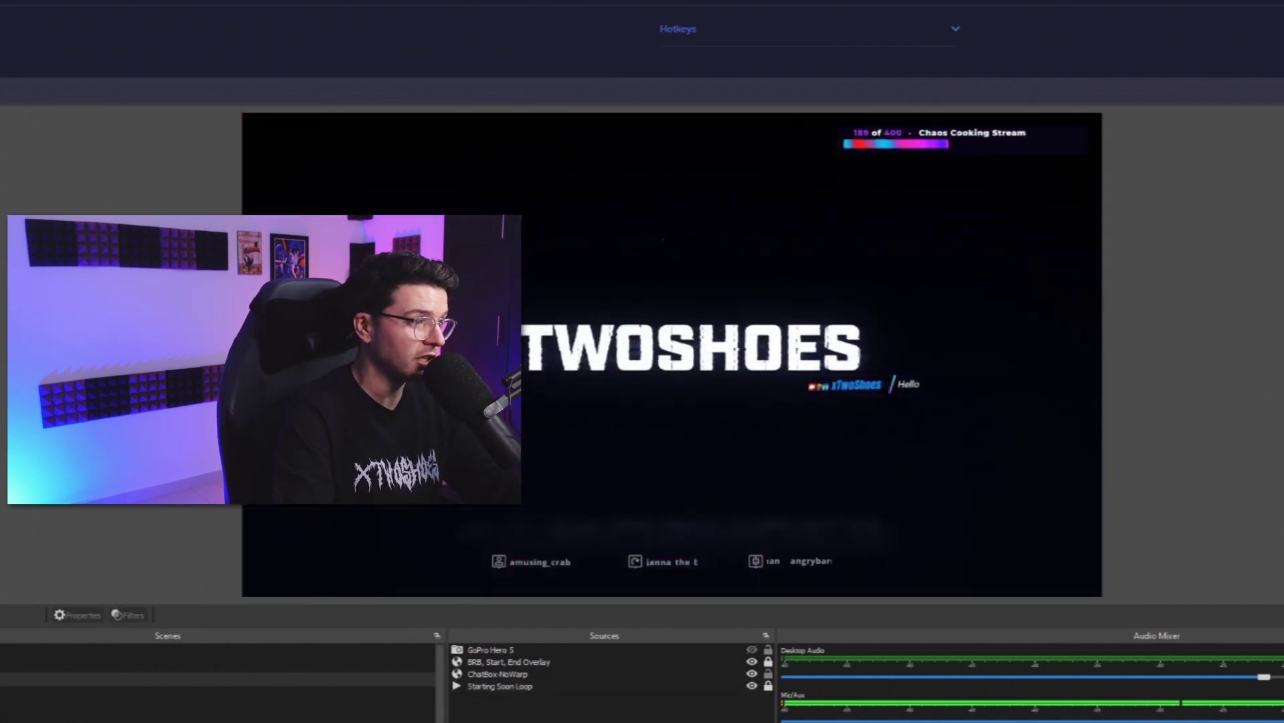
click(768, 686)
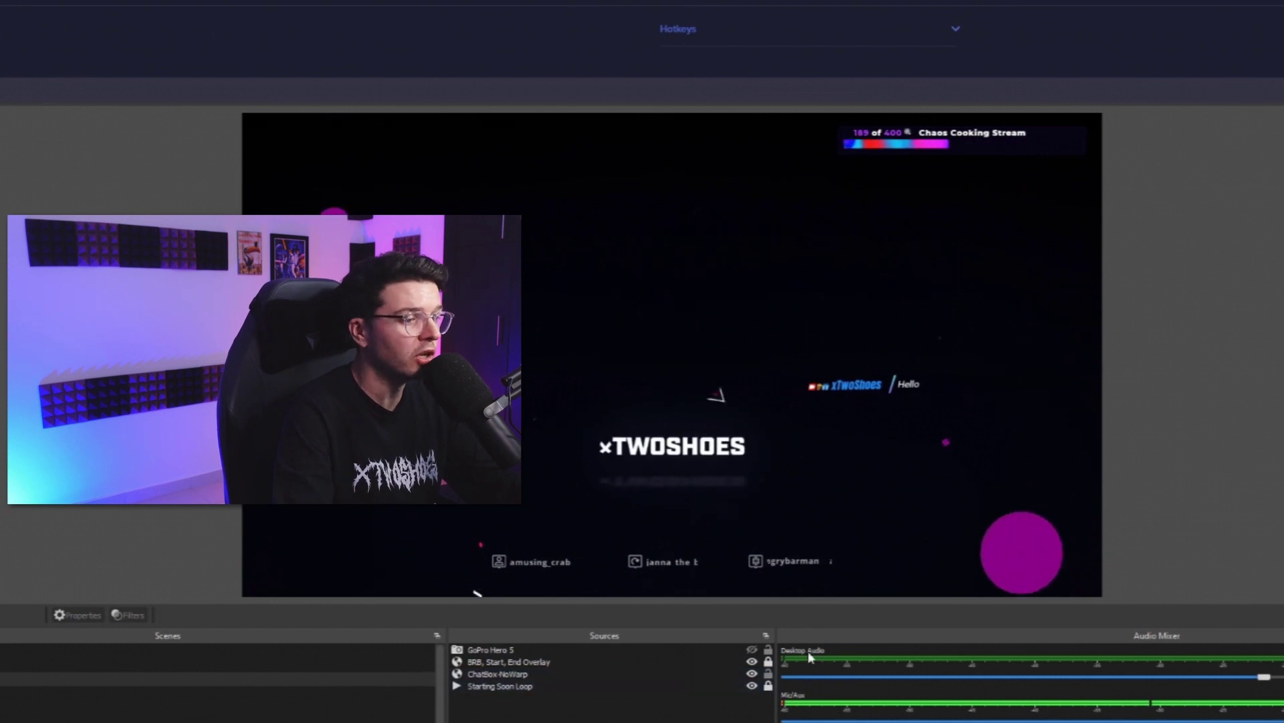
Step: Drag the ChatBox-NoWarp chat box to a new spot on the overlay
click(899, 397)
drag(845, 379, 836, 358)
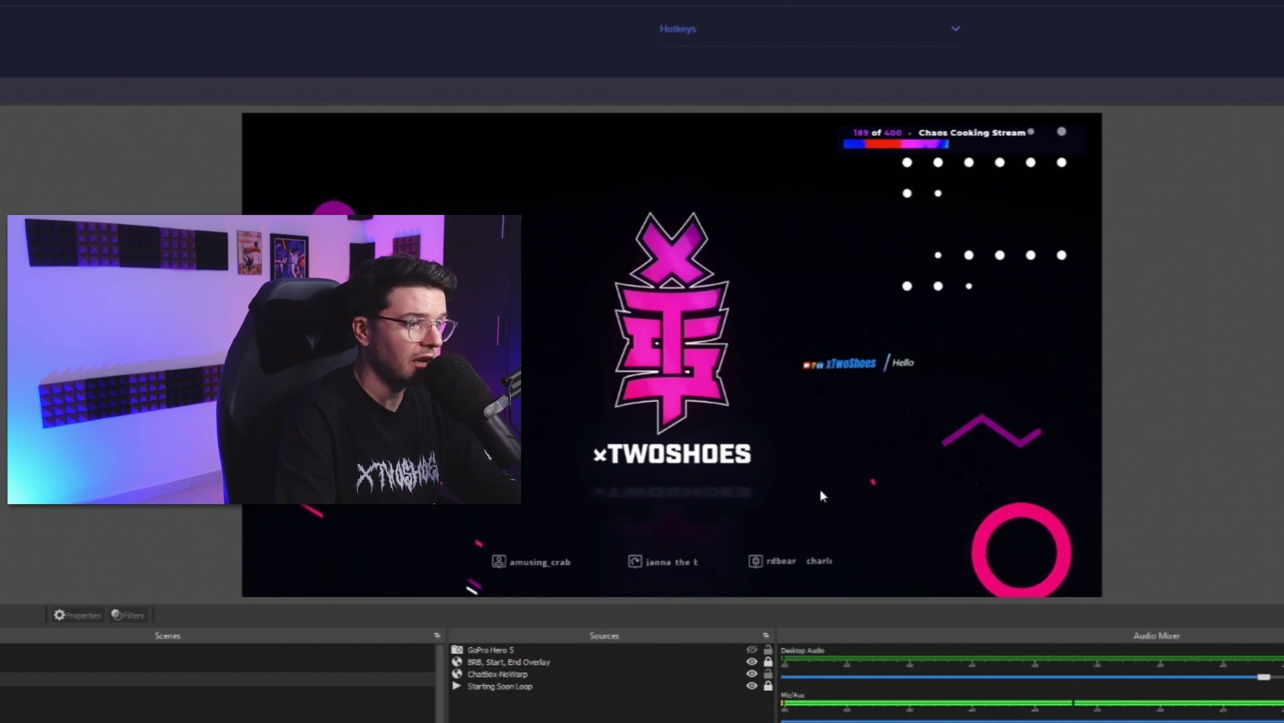
drag(853, 364, 877, 376)
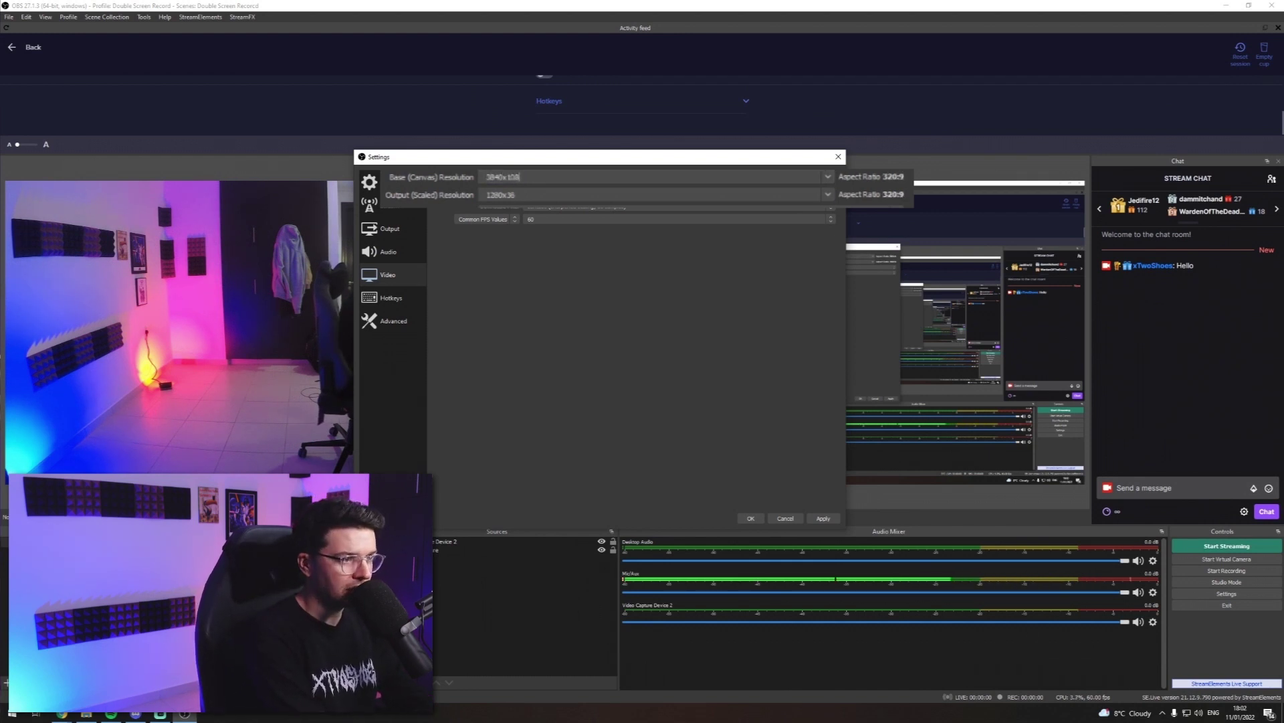
Step: Apply the new canvas resolution and fit the Video Capture Device 2 camera into the left half
key(Return)
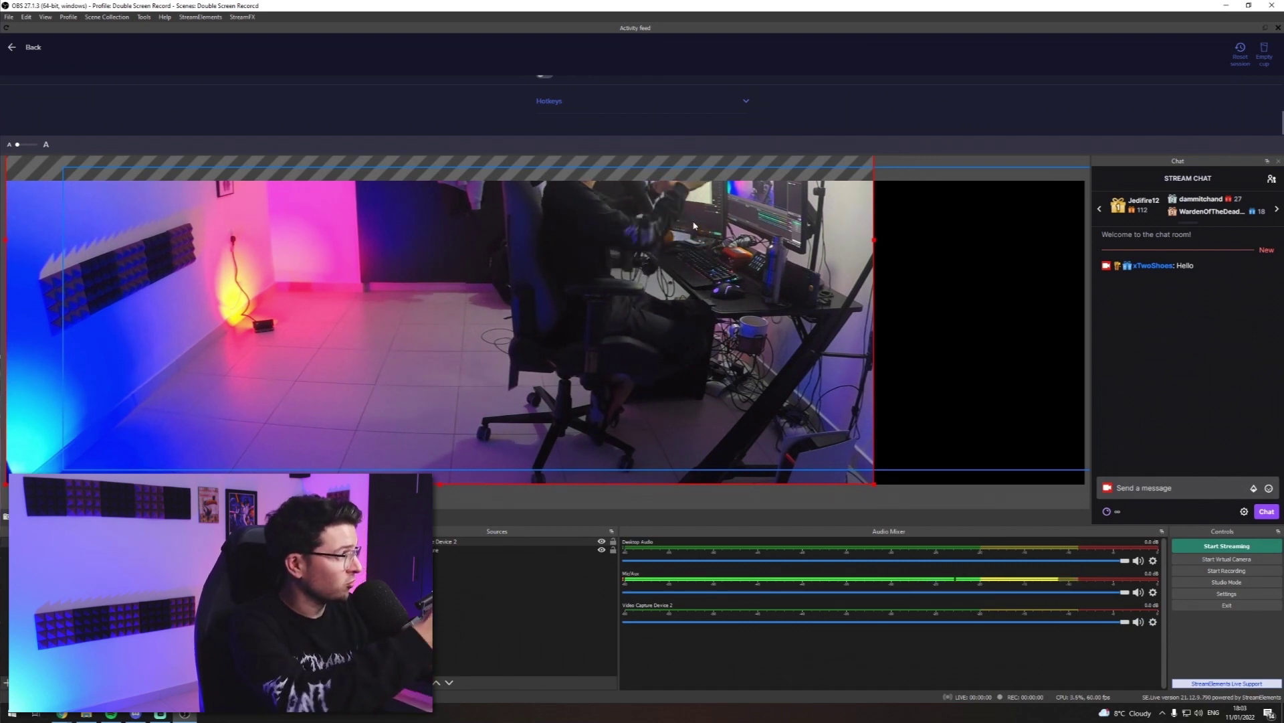
click(427, 550)
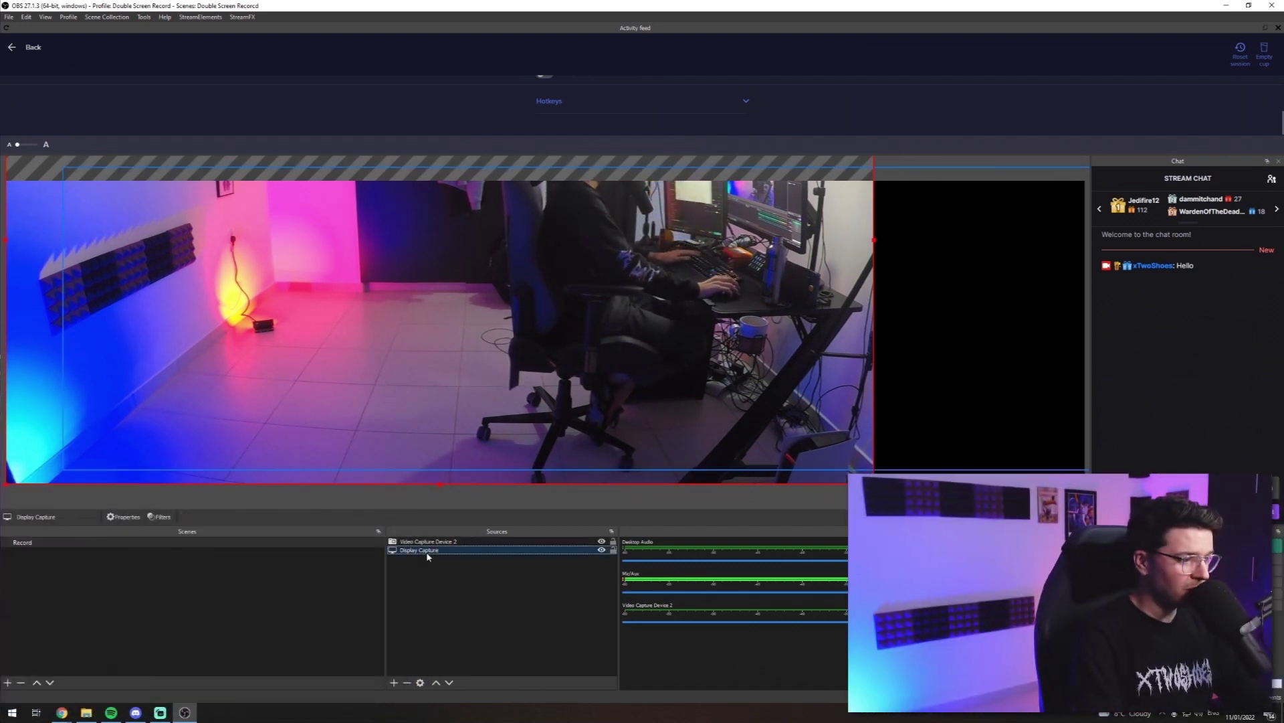
click(428, 541)
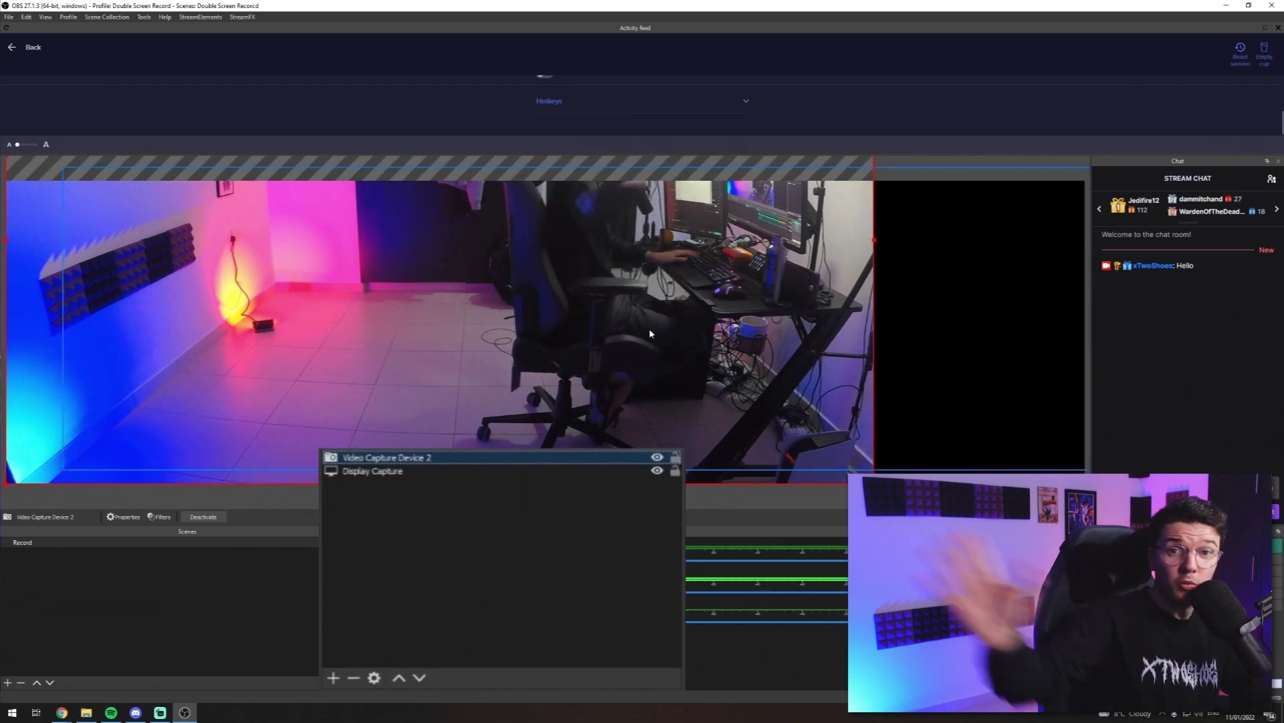
right_click(544, 300)
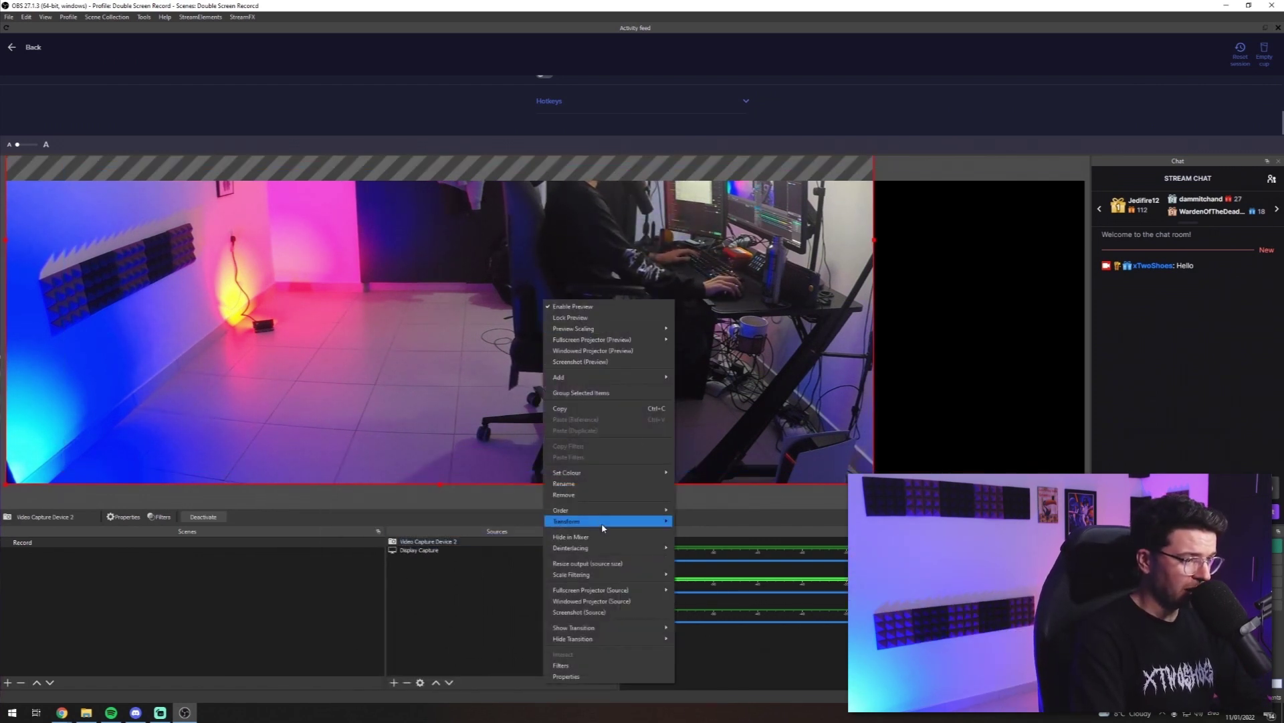
mouse_move(597, 526)
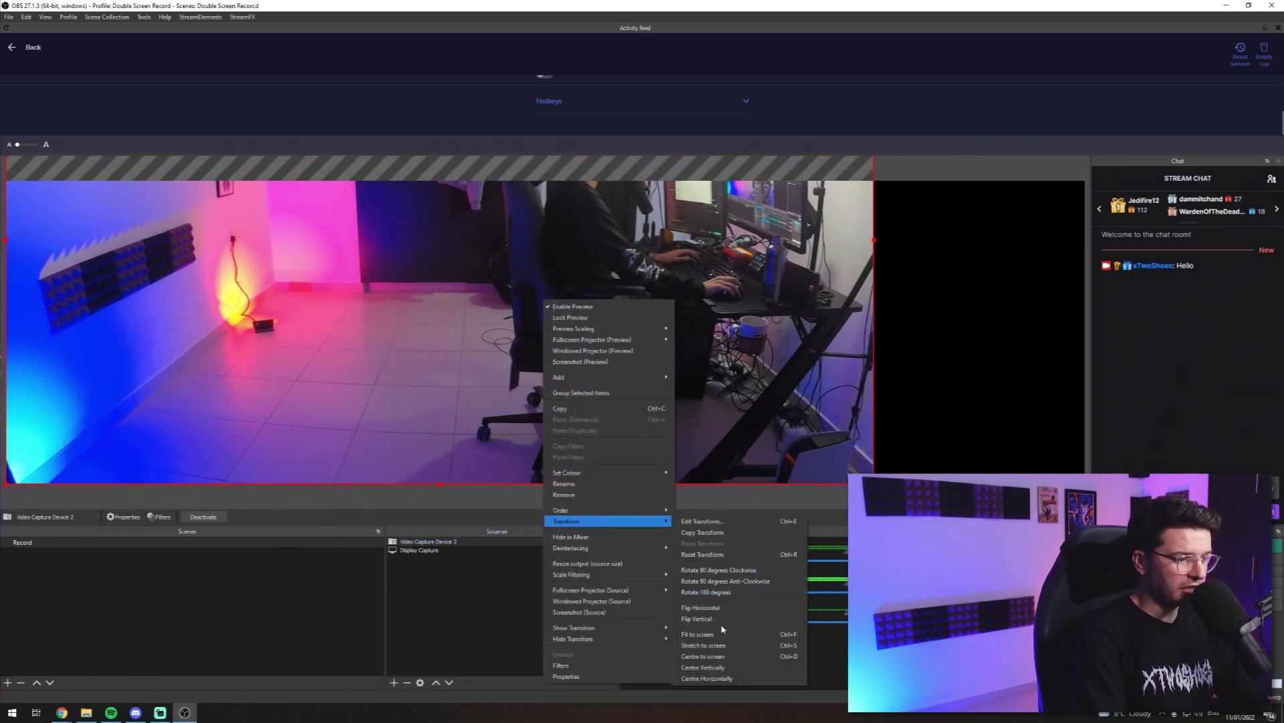
click(697, 634)
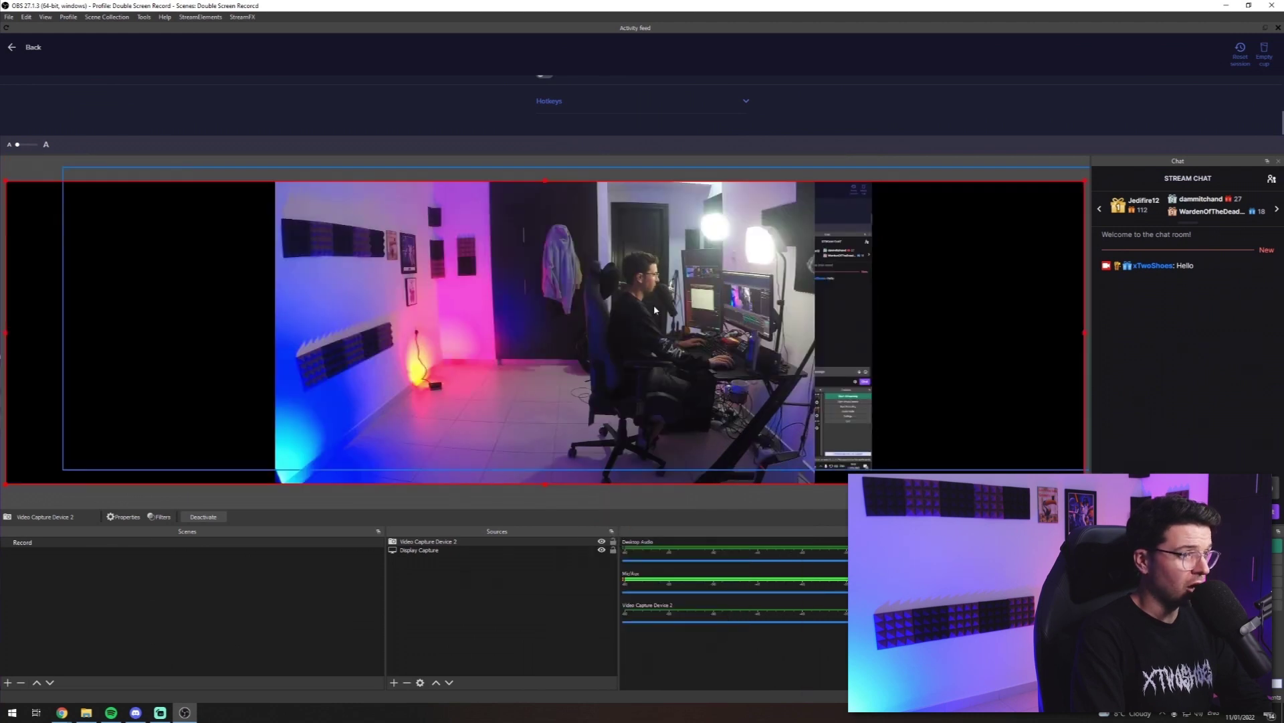
drag(707, 313, 435, 310)
Step: Fit the Display Capture source to screen and place it in the canvas's right half
click(467, 550)
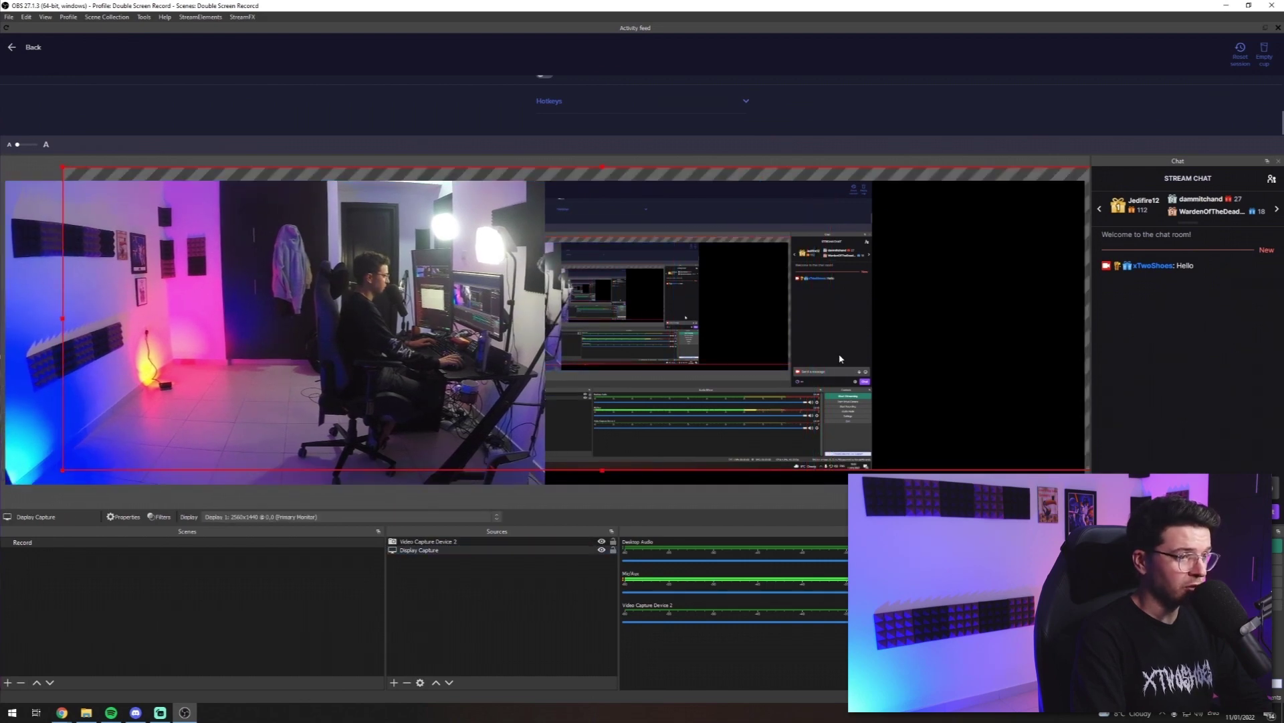
drag(678, 435, 881, 440)
right_click(881, 440)
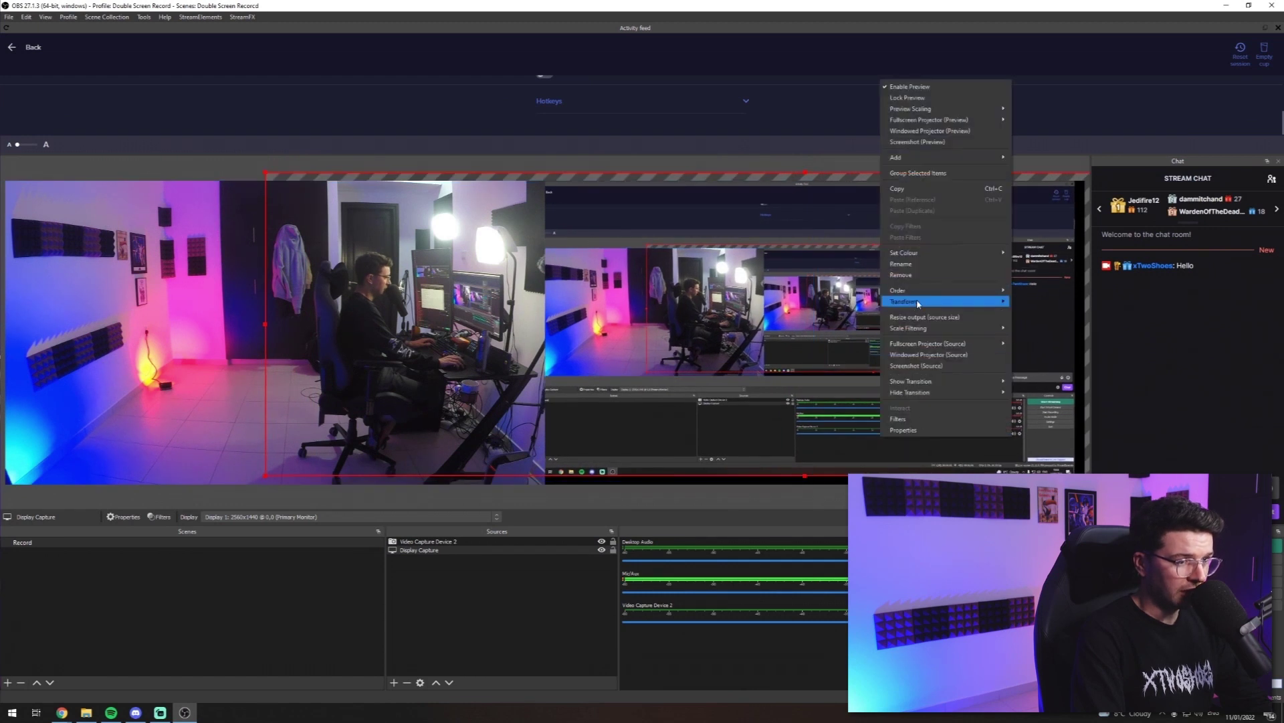
mouse_move(919, 302)
click(1036, 414)
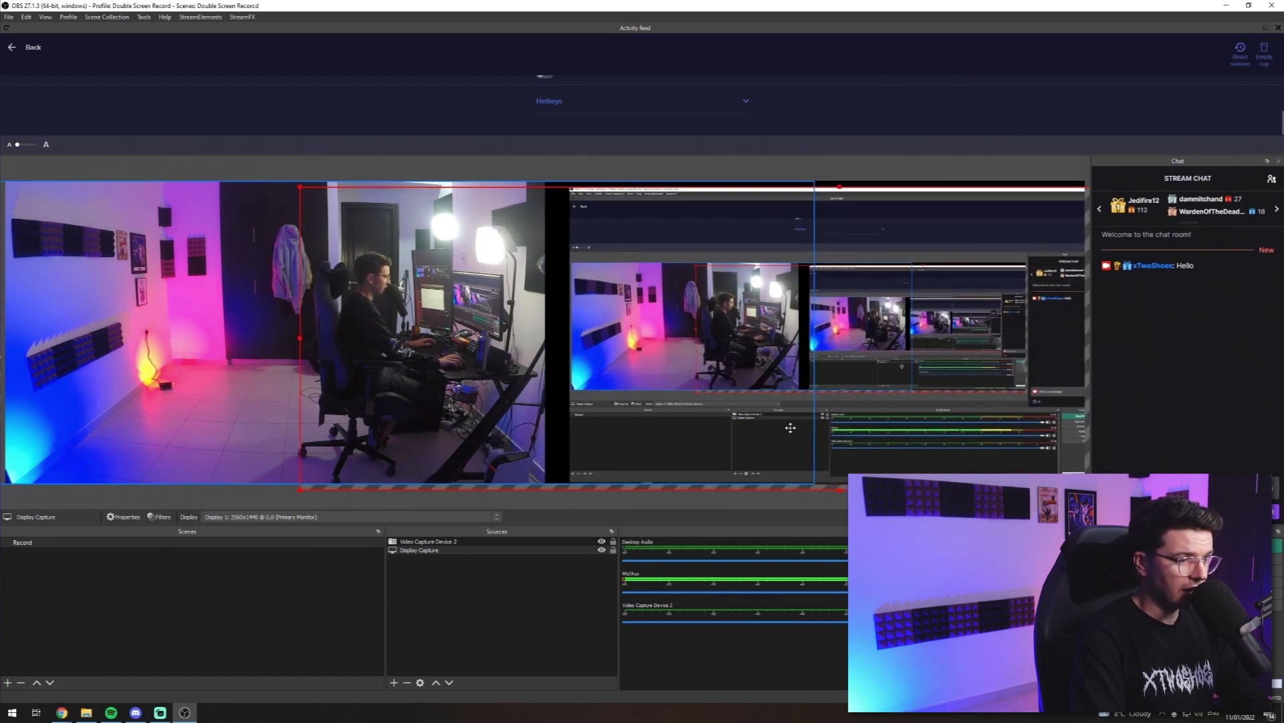
click(803, 161)
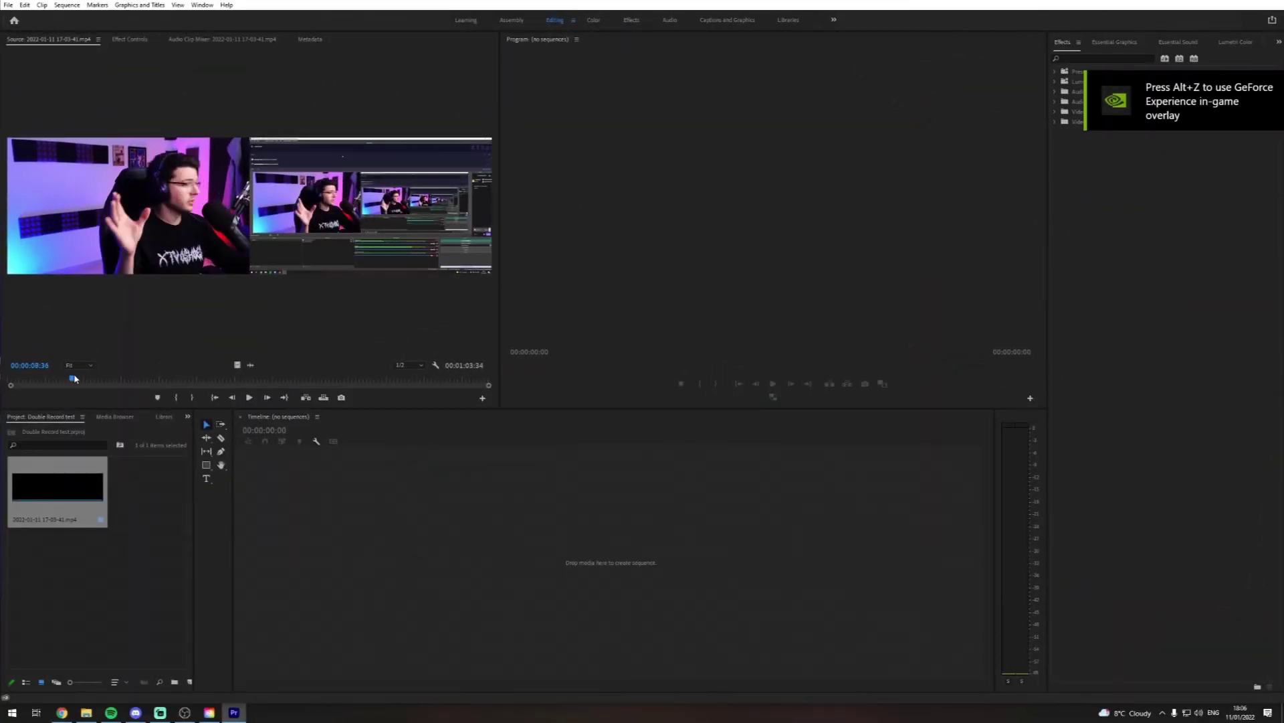
Step: Drag the double-screen recording onto the timeline to create a new sequence from it
mouse_move(379, 538)
mouse_down()
mouse_move(428, 587)
mouse_move(386, 543)
mouse_up()
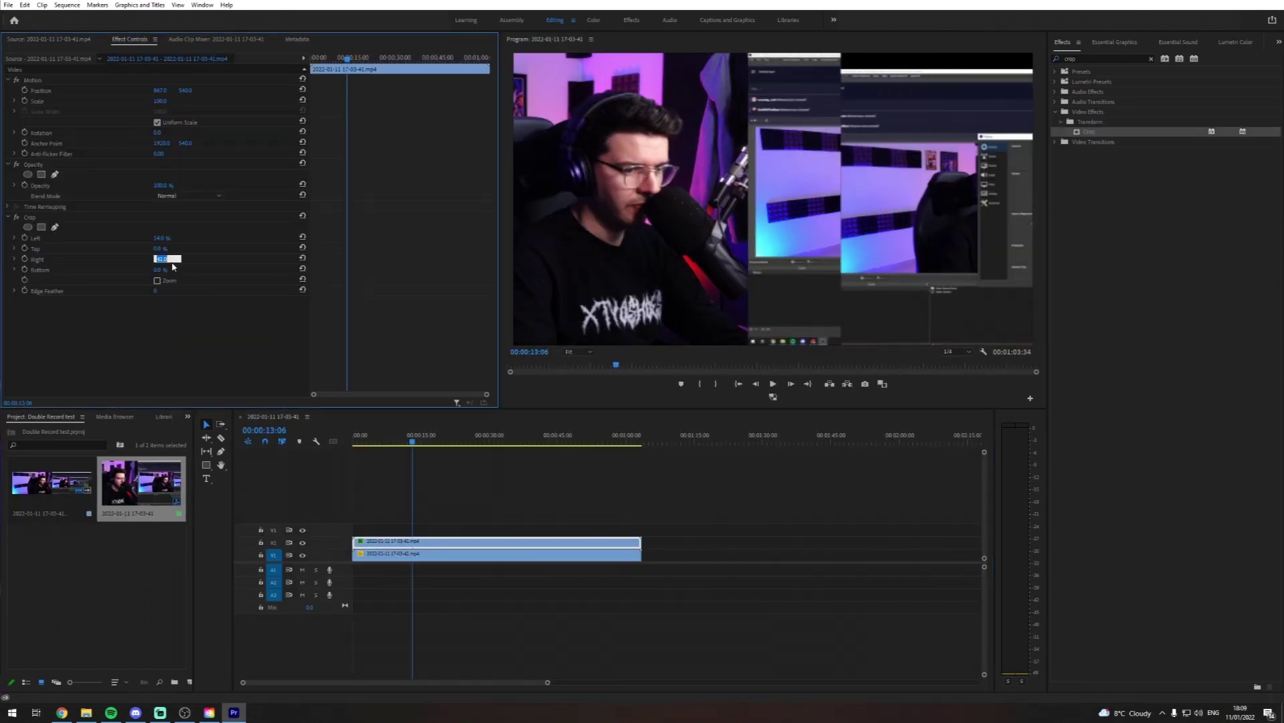